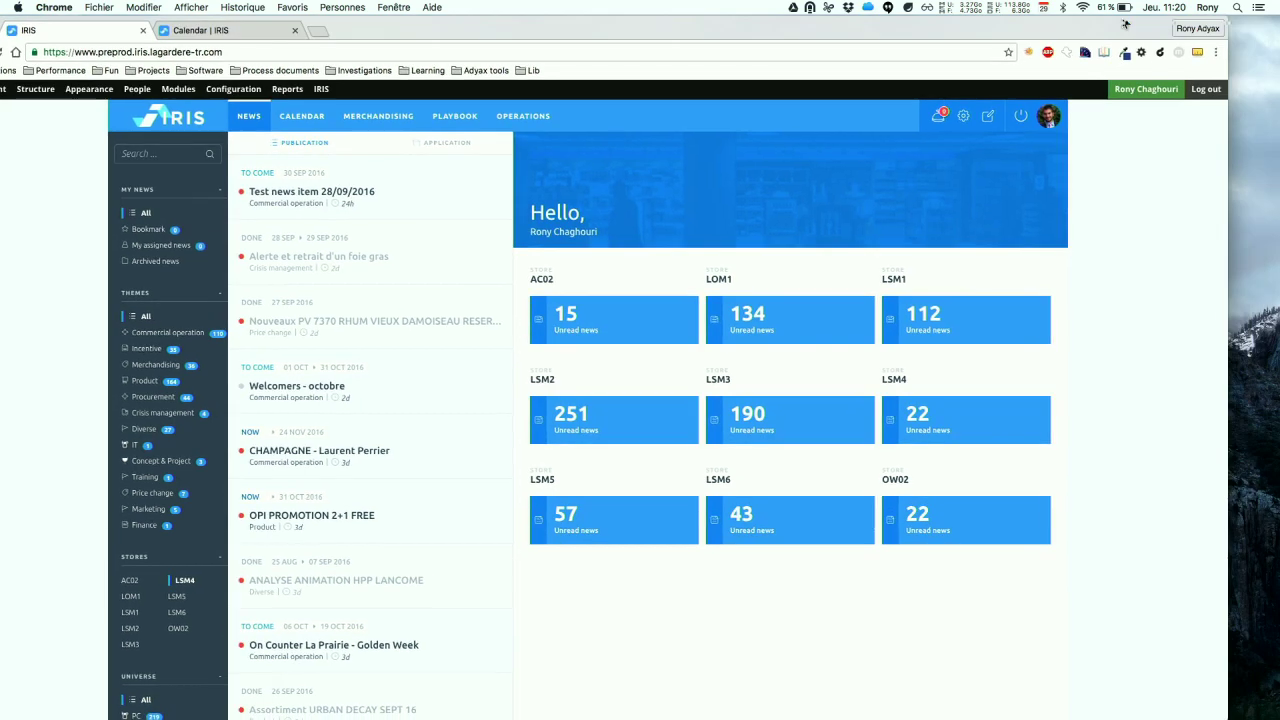
{"action": "left_click", "coordinate": [1195, 53]}
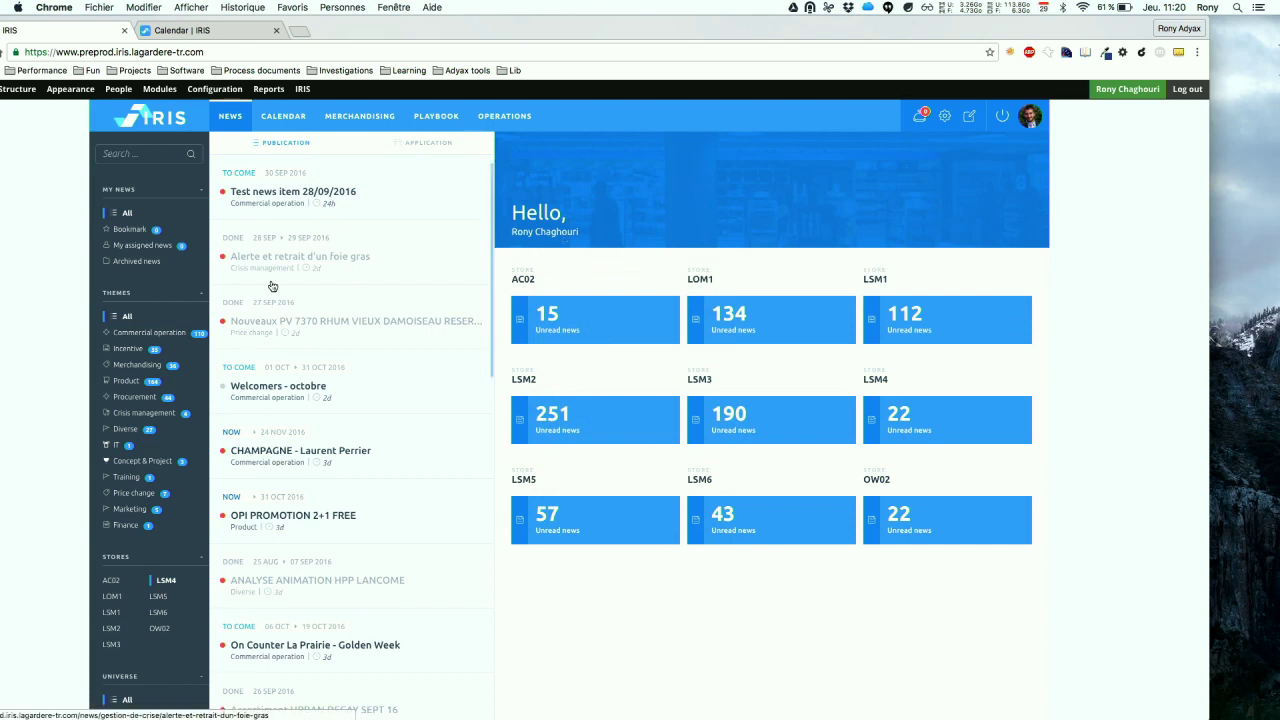
{"action": "scroll", "coordinate": [162, 308], "scroll_direction": "down", "scroll_amount": 3}
{"action": "scroll", "coordinate": [161, 308], "scroll_direction": "up", "scroll_amount": 3}
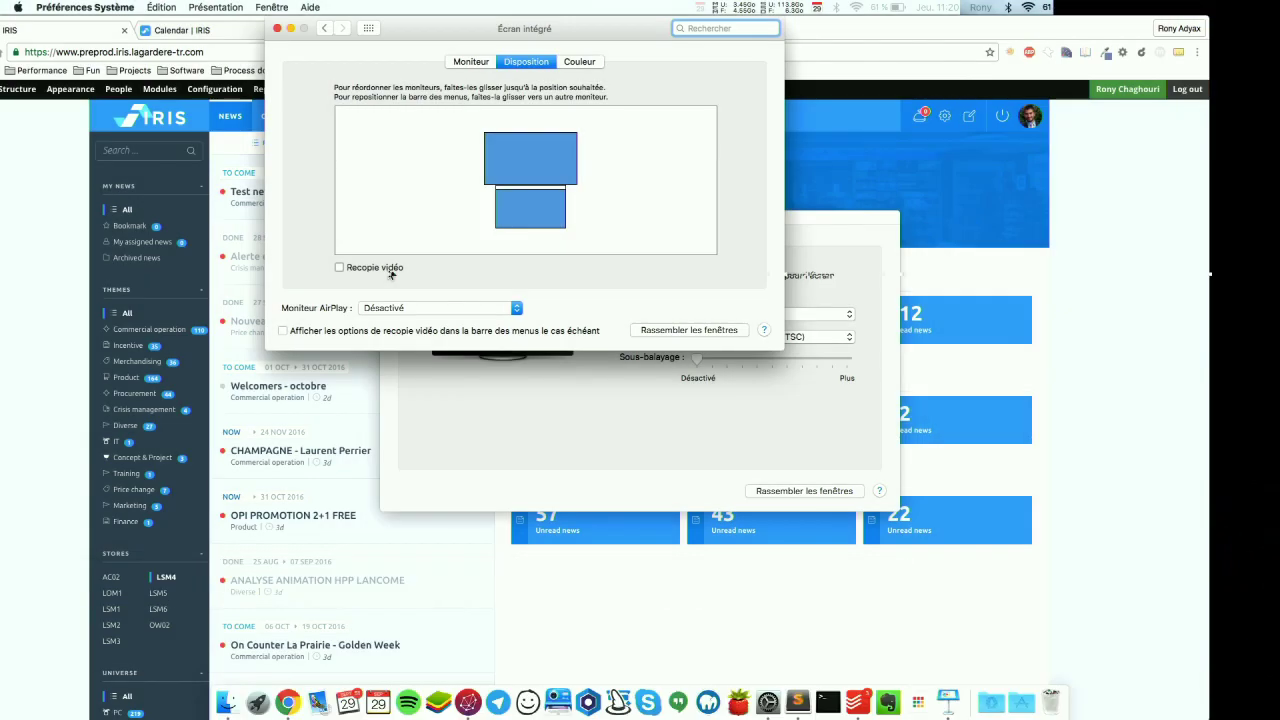
Step: Enable display mirroring (Recopie vidéo) in the screen arrangement settings and return to the IRIS news page in Chrome
{"action": "left_click", "coordinate": [339, 267]}
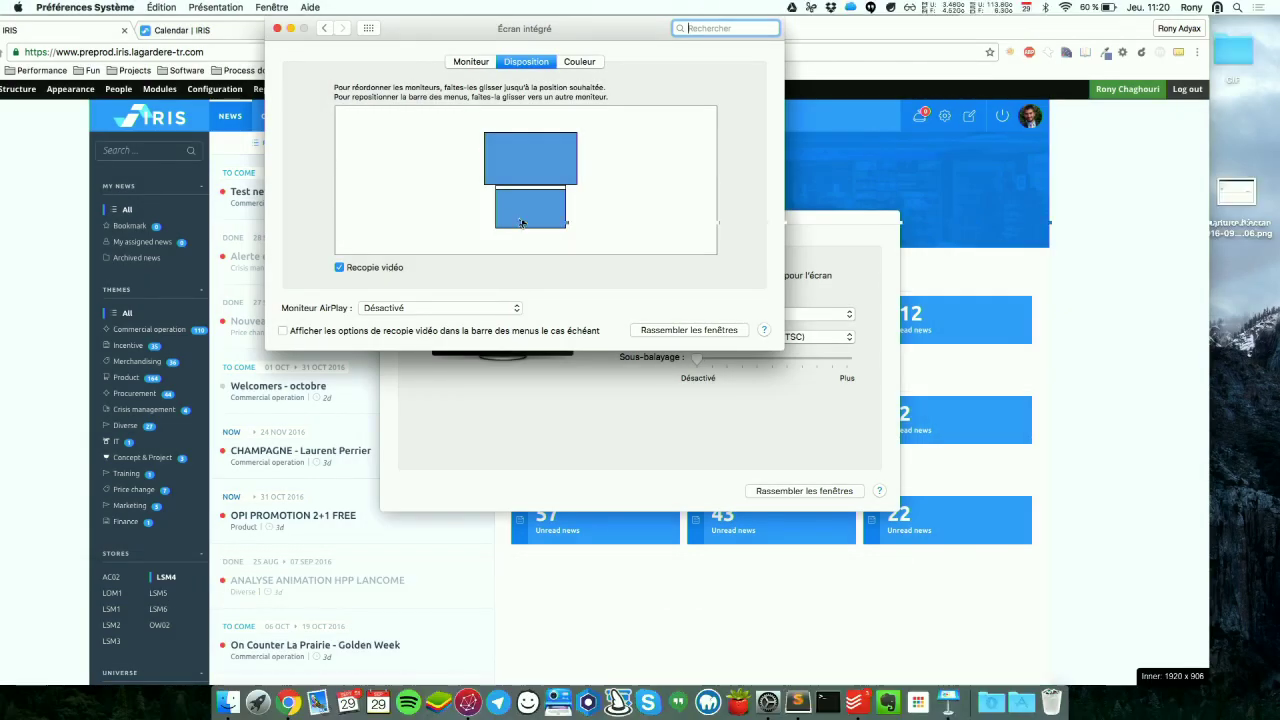
{"action": "left_click", "coordinate": [510, 564]}
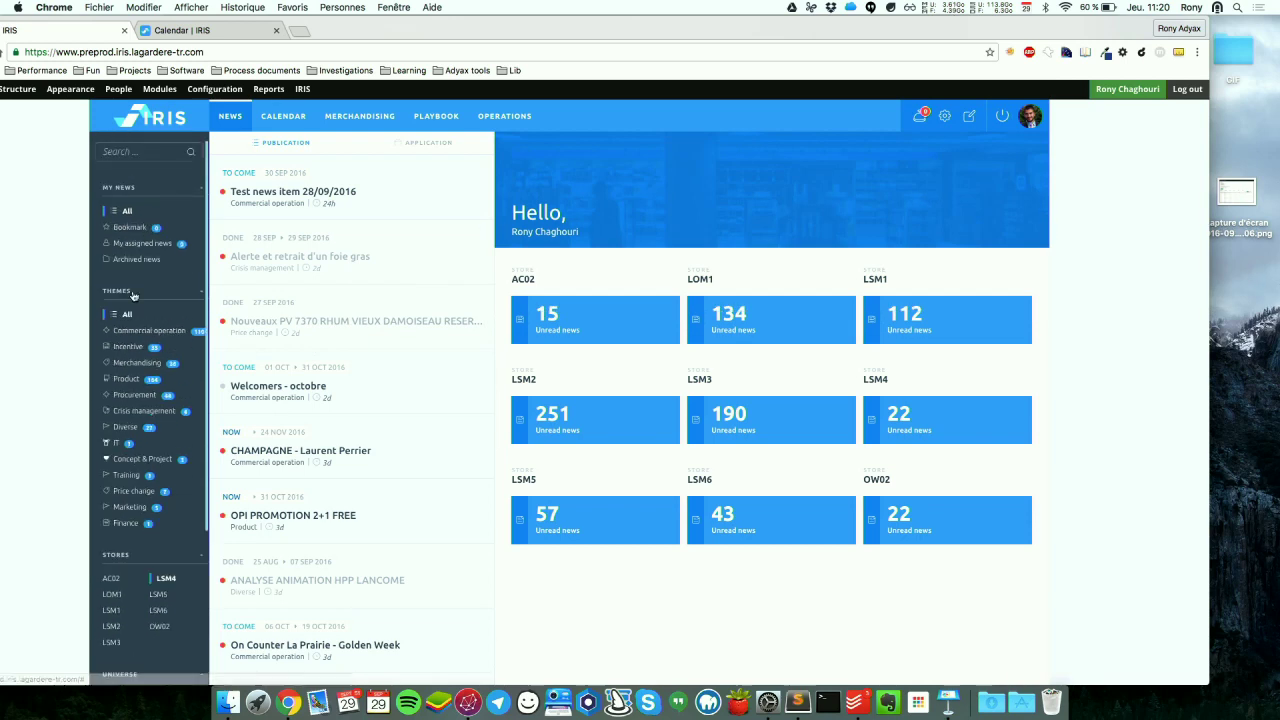
Step: Open the news item "Test news item 28/09/2016" for store LSM4 and set its status to In progress
{"action": "scroll", "coordinate": [140, 245], "scroll_direction": "down", "scroll_amount": 2}
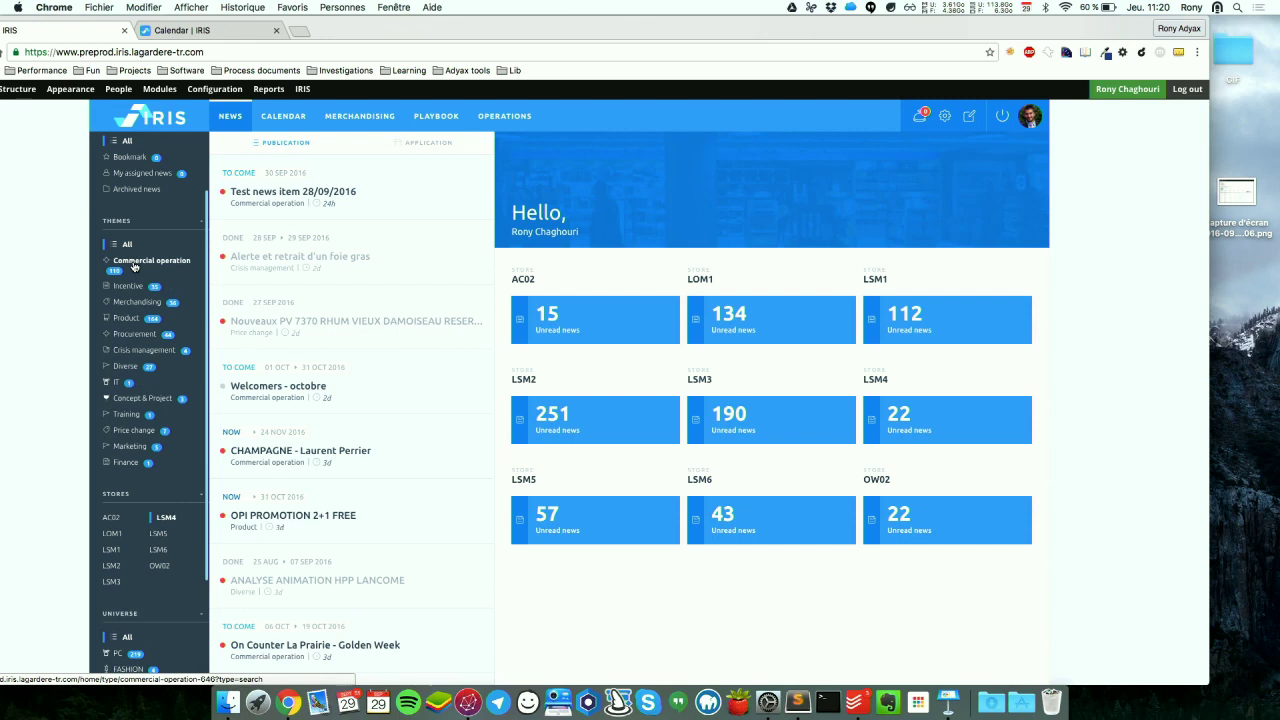
{"action": "scroll", "coordinate": [135, 400], "scroll_direction": "down", "scroll_amount": 3}
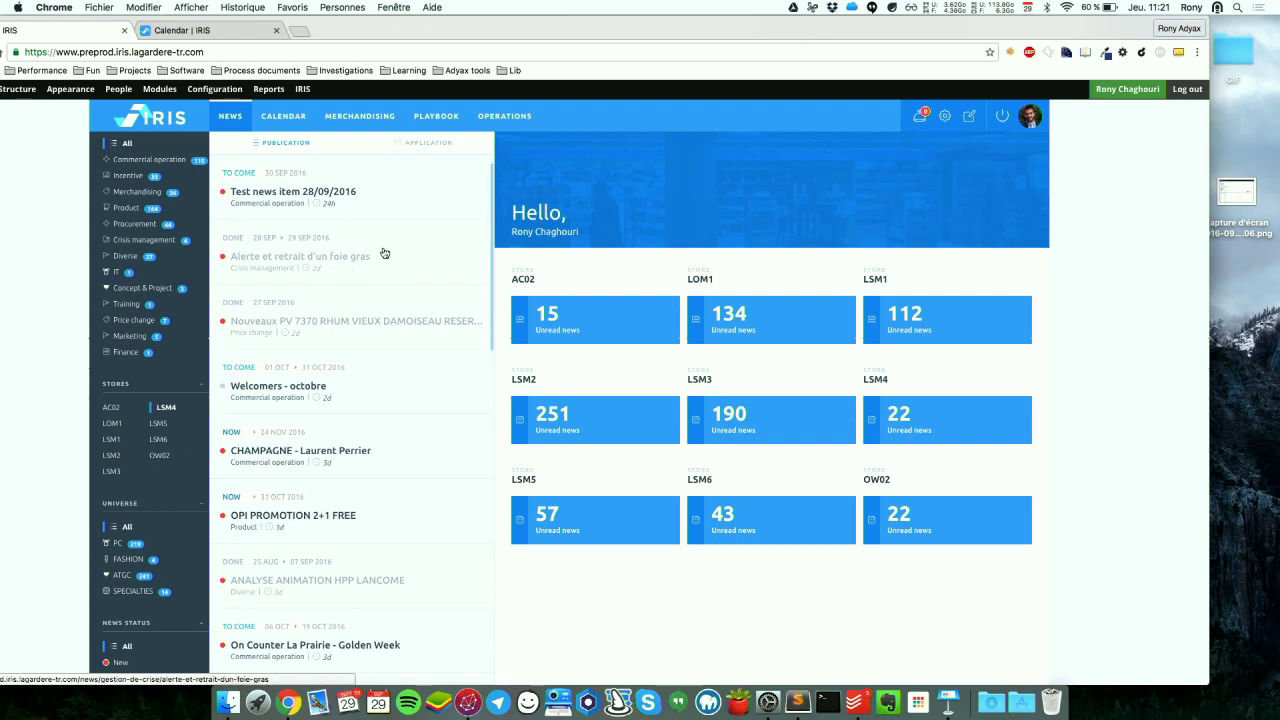
{"action": "left_click", "coordinate": [418, 215]}
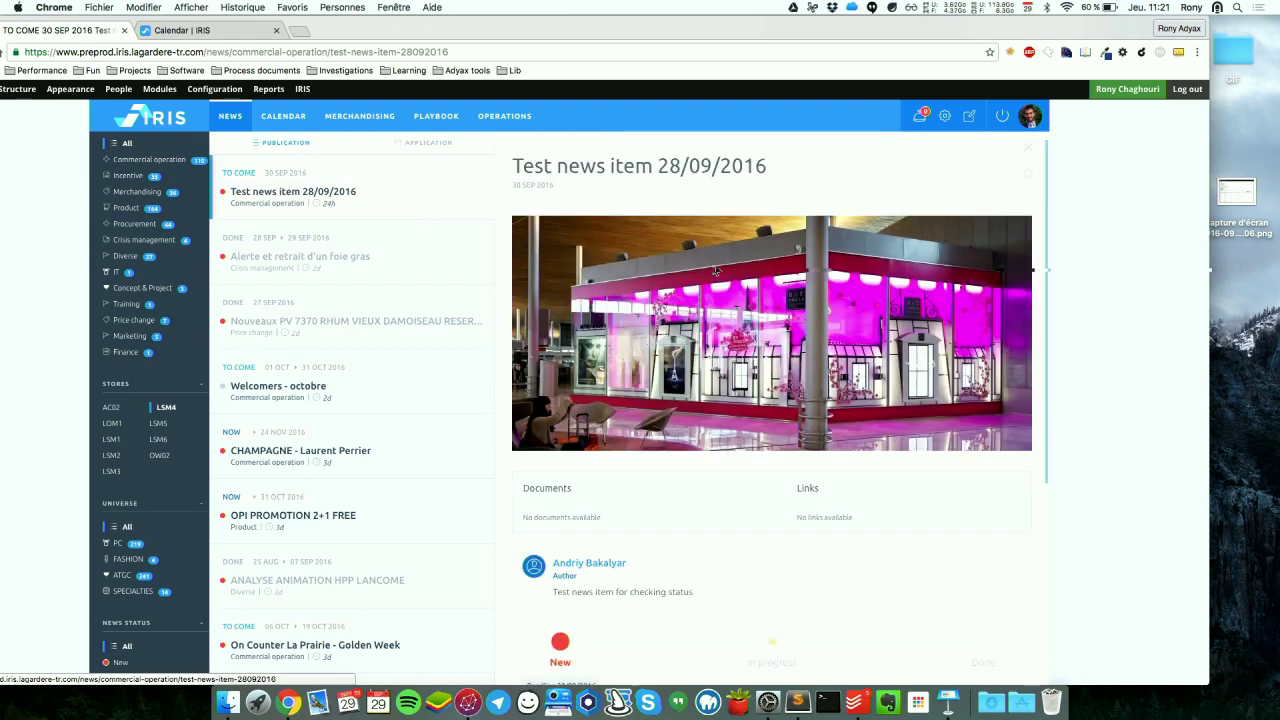
{"action": "scroll", "coordinate": [693, 354], "scroll_direction": "down", "scroll_amount": 3}
{"action": "scroll", "coordinate": [693, 354], "scroll_direction": "down", "scroll_amount": 2}
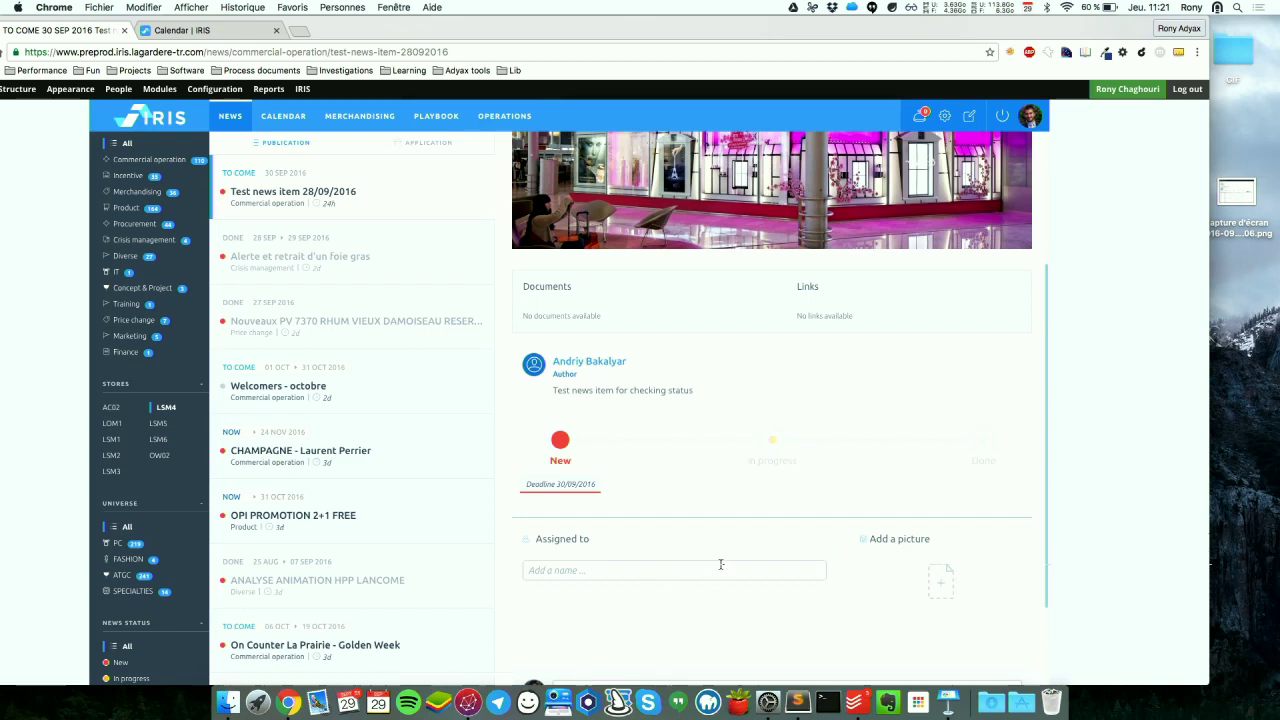
{"action": "scroll", "coordinate": [850, 527], "scroll_direction": "down", "scroll_amount": 2}
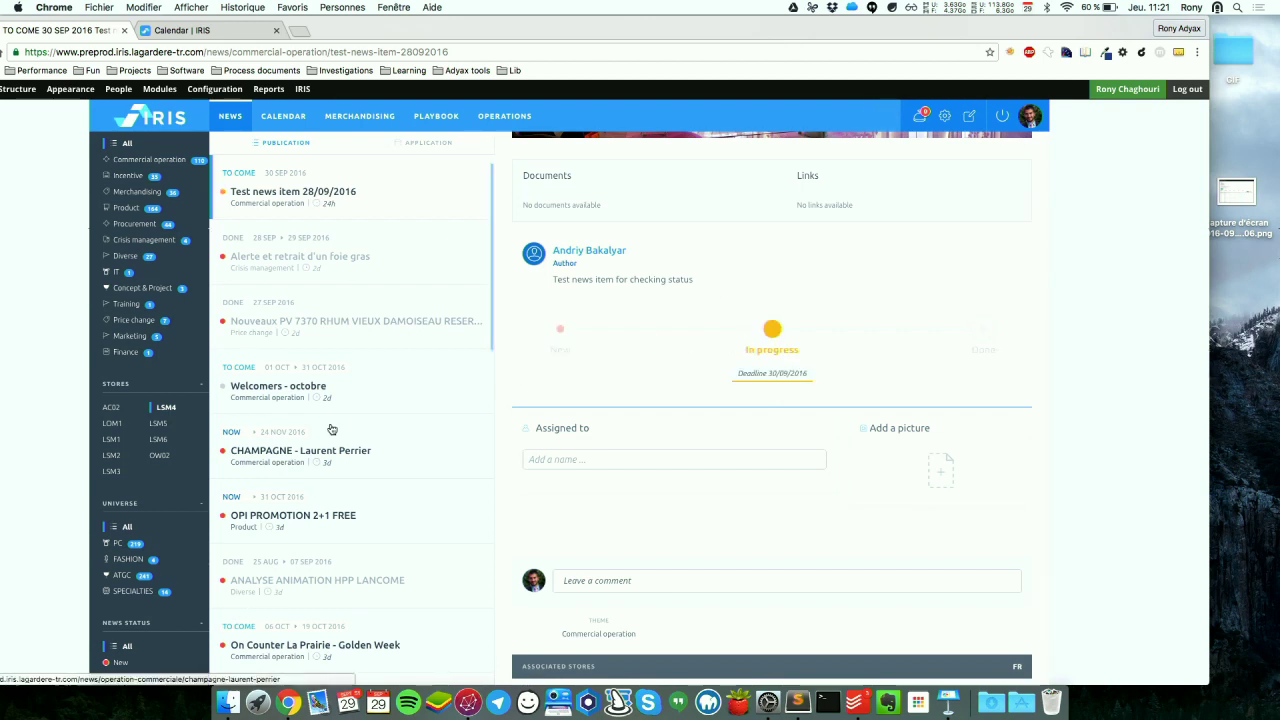
Step: Filter the news by store LSM5 and look over the available news status filters
{"action": "left_click", "coordinate": [158, 428]}
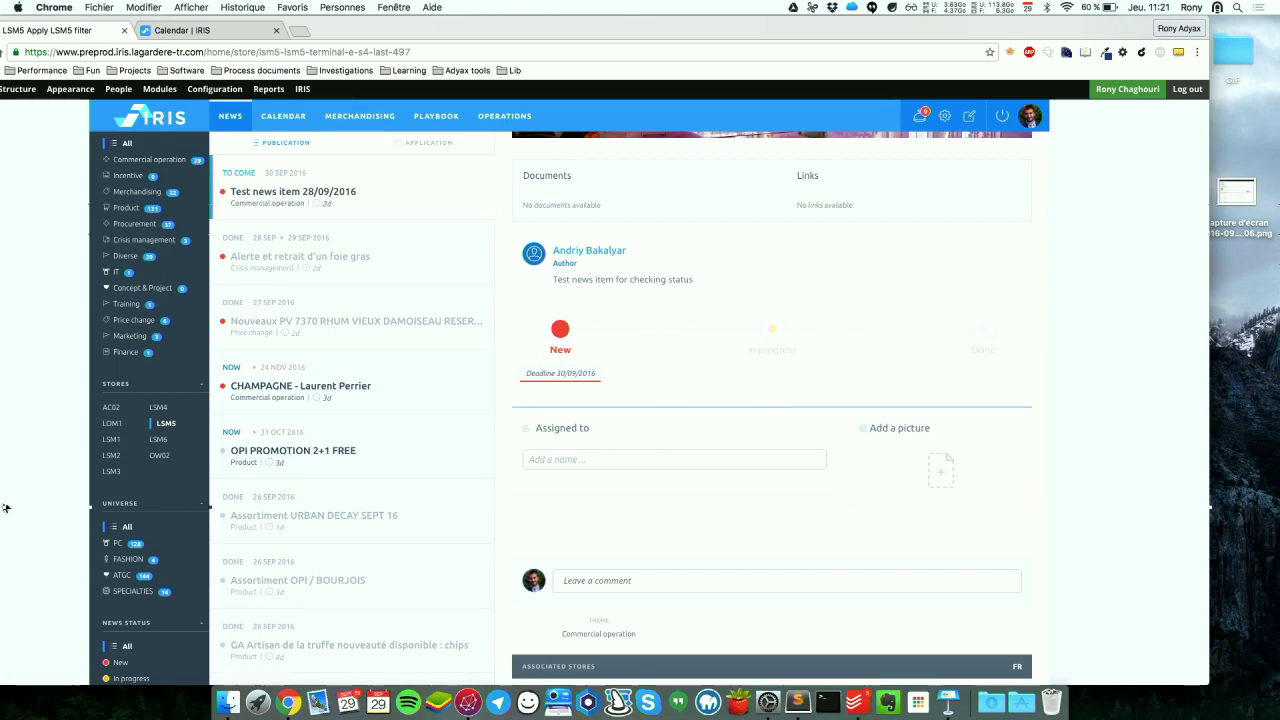
{"action": "scroll", "coordinate": [148, 480], "scroll_direction": "down", "scroll_amount": 1}
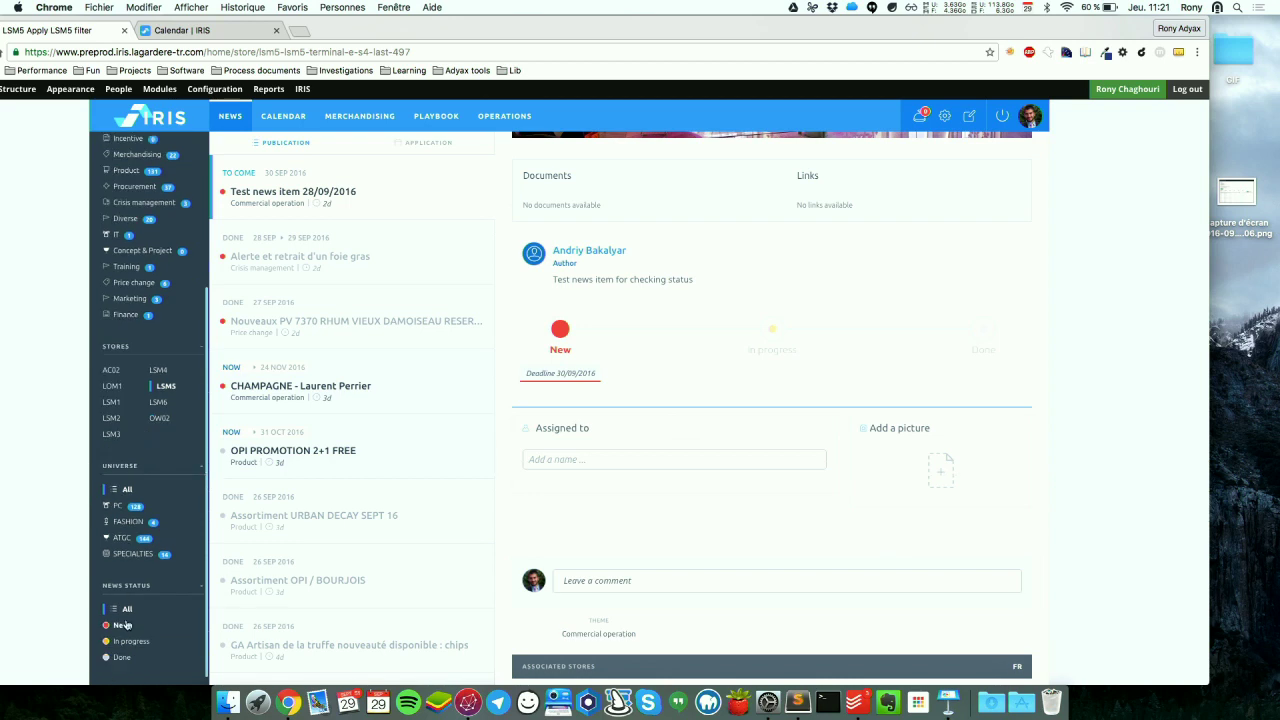
{"action": "scroll", "coordinate": [172, 651], "scroll_direction": "up", "scroll_amount": 1}
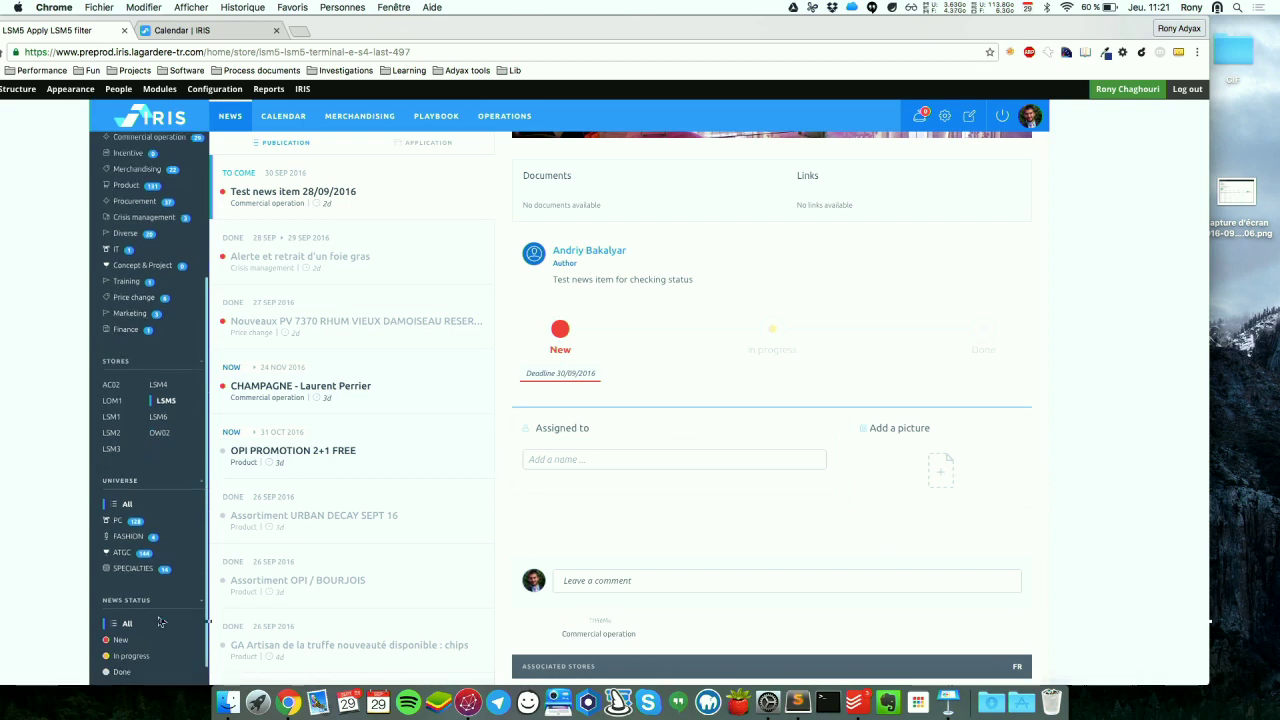
{"action": "scroll", "coordinate": [168, 645], "scroll_direction": "down", "scroll_amount": 1}
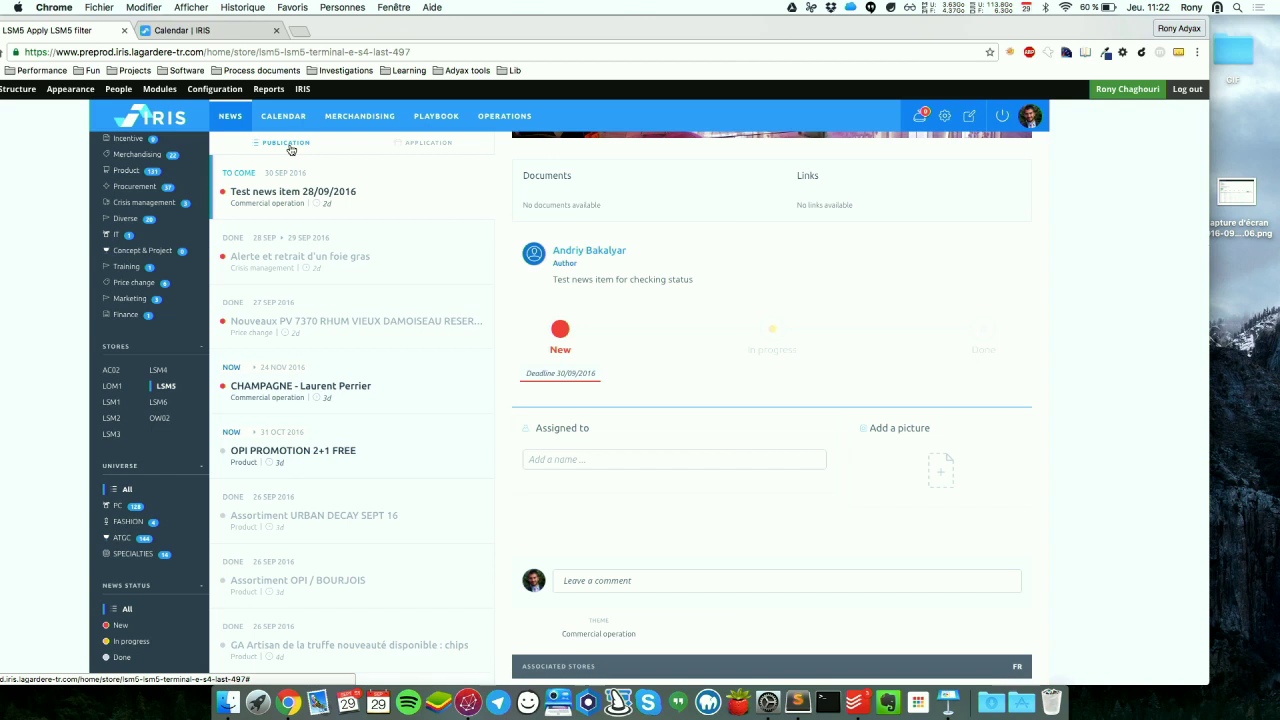
Step: Review the content of "Test news item 28/09/2016" for store LSM5 and set its status to In progress
{"action": "mouse_move", "coordinate": [225, 89]}
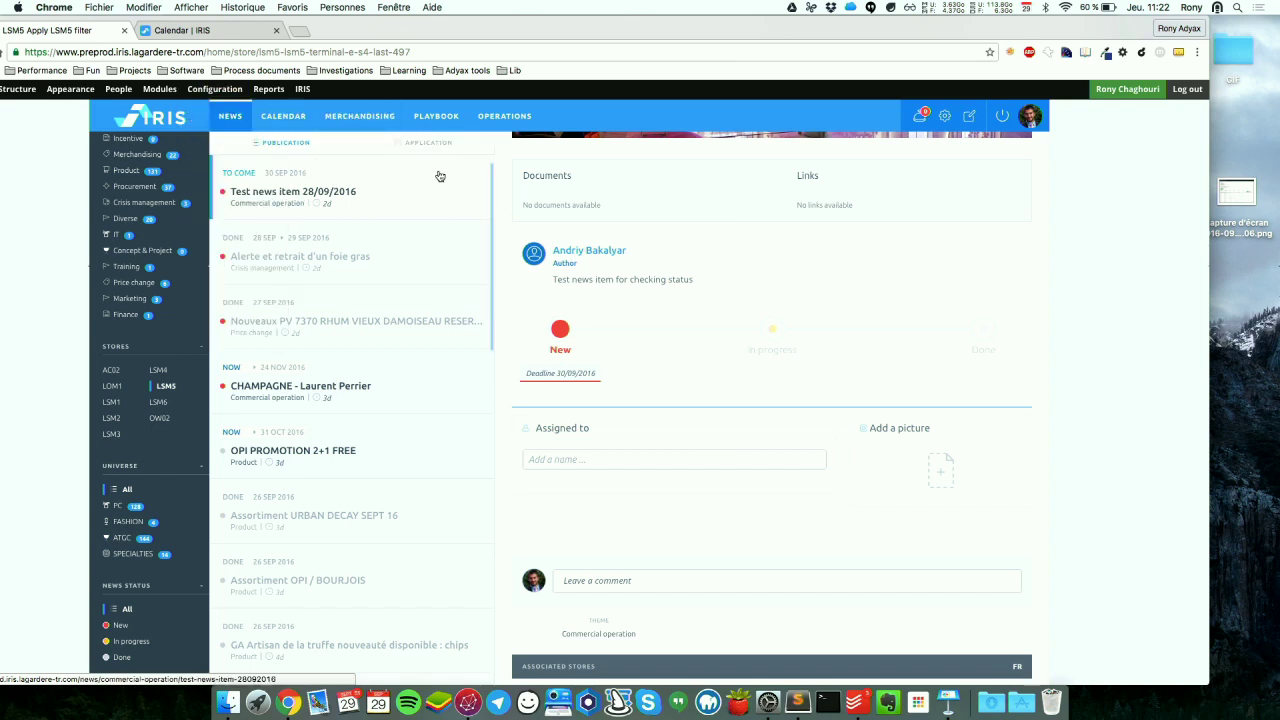
{"action": "scroll", "coordinate": [612, 390], "scroll_direction": "up", "scroll_amount": 5}
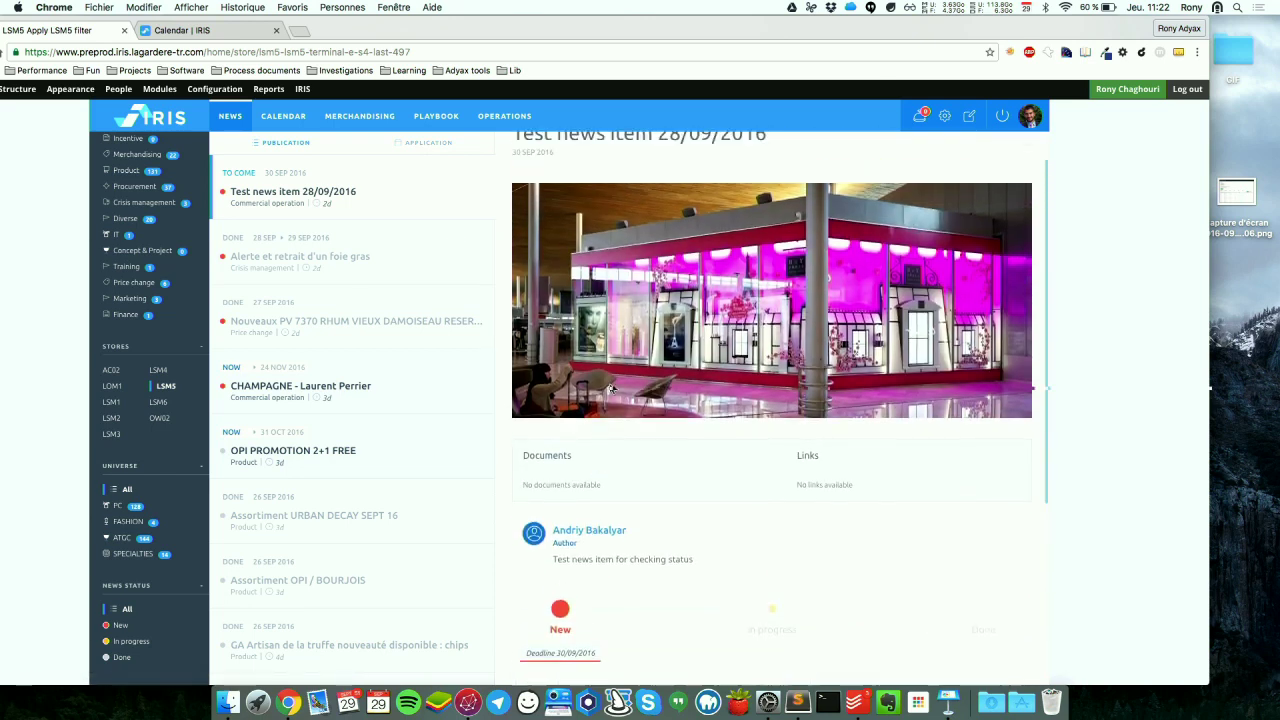
{"action": "scroll", "coordinate": [612, 390], "scroll_direction": "up", "scroll_amount": 2}
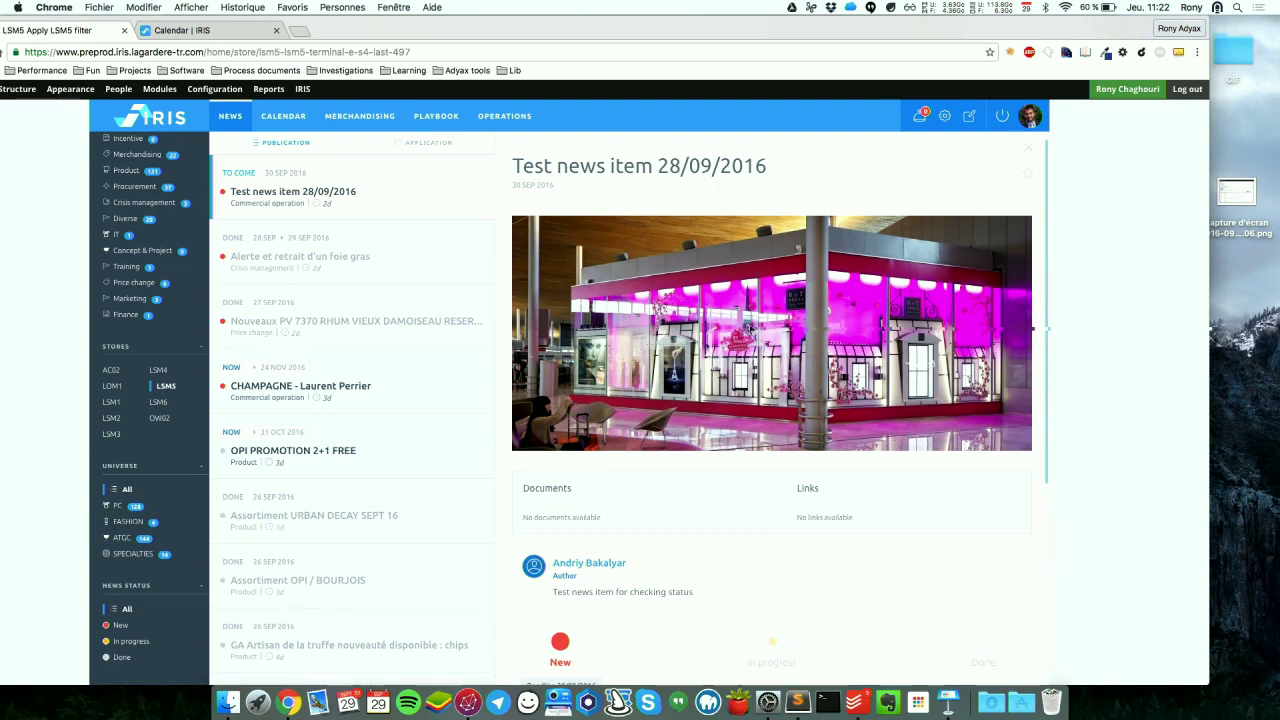
{"action": "scroll", "coordinate": [700, 380], "scroll_direction": "down", "scroll_amount": 3}
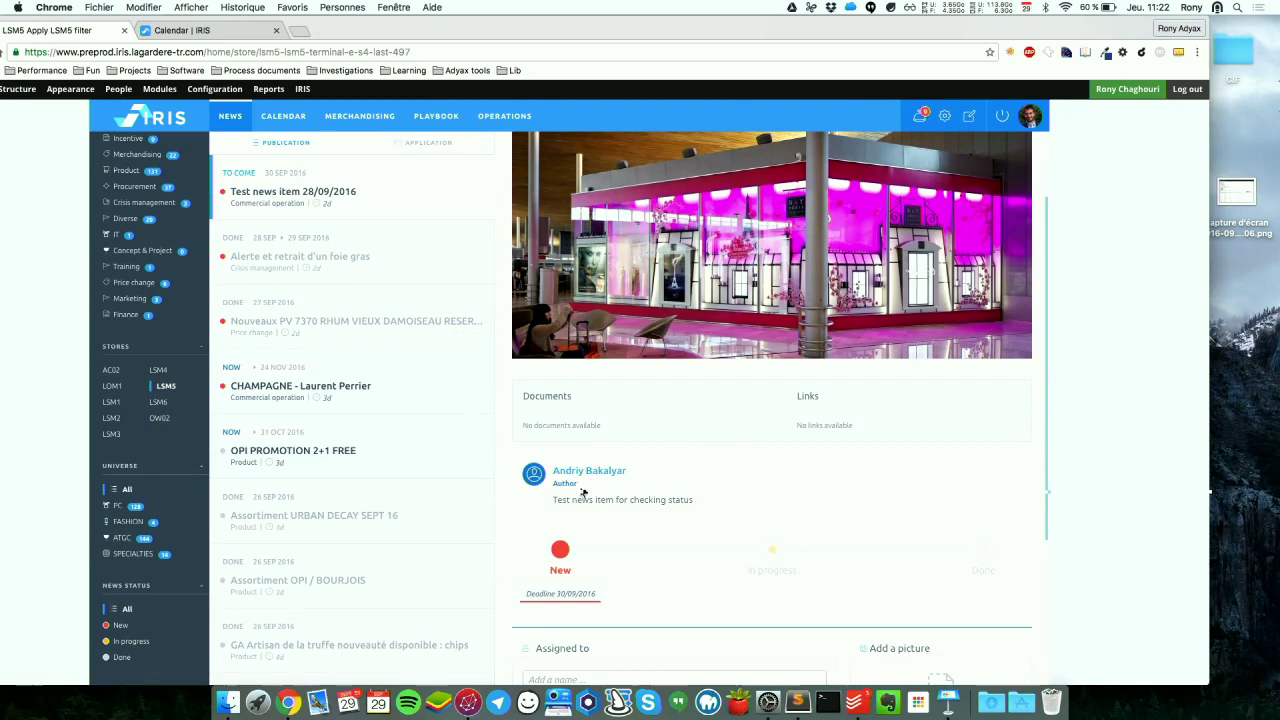
{"action": "scroll", "coordinate": [585, 493], "scroll_direction": "down", "scroll_amount": 2}
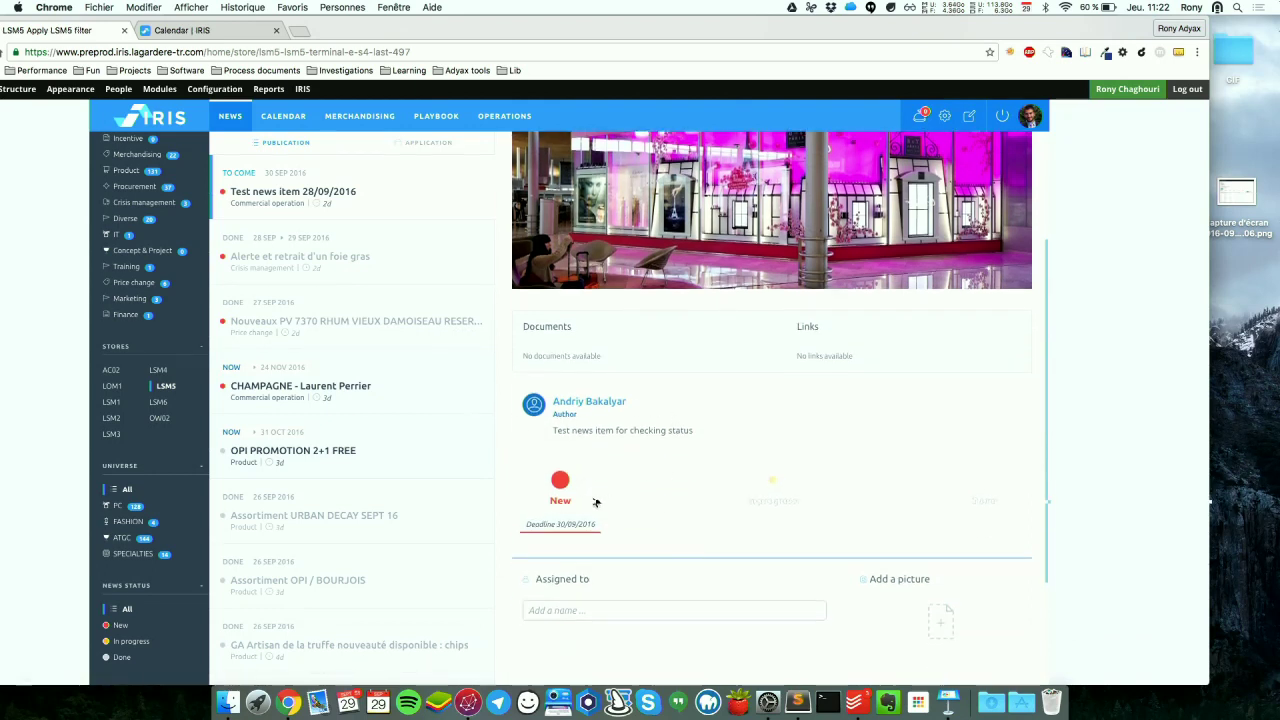
{"action": "left_click", "coordinate": [785, 498]}
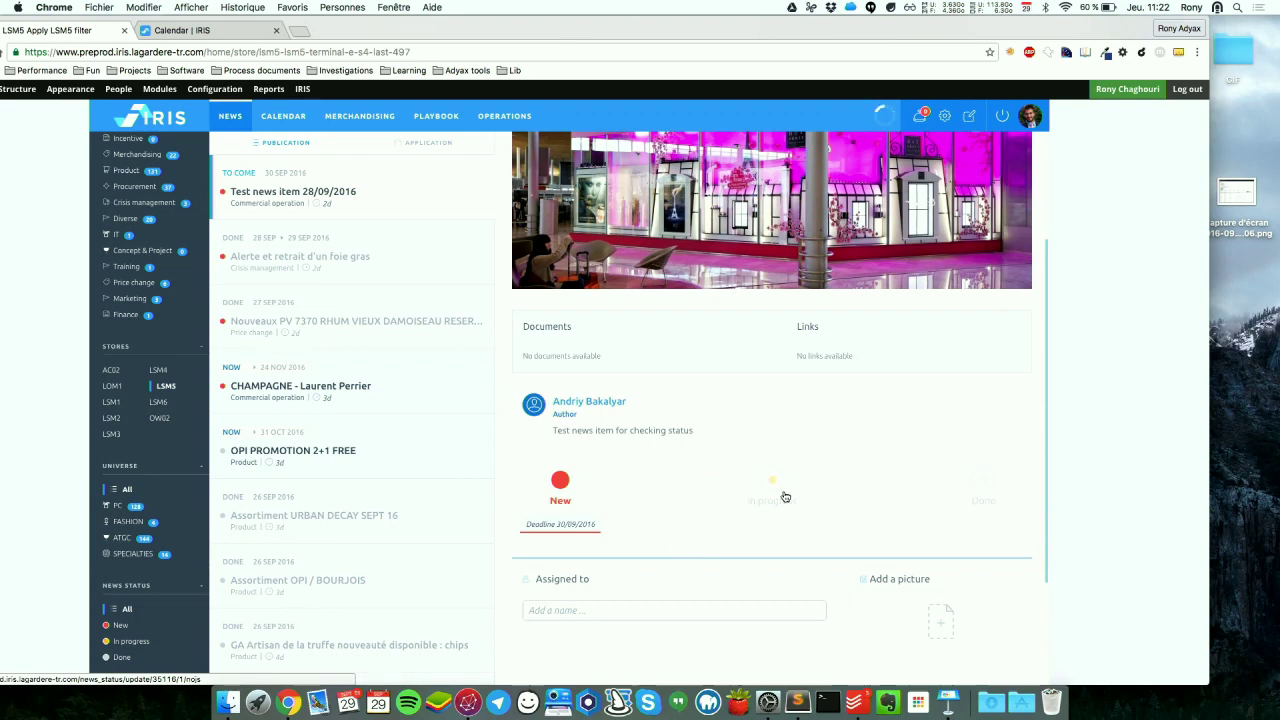
Step: Try looking up an assignee for the news item, clear the entry, and mark the item as Done, confirming it is read
{"action": "left_click", "coordinate": [641, 609]}
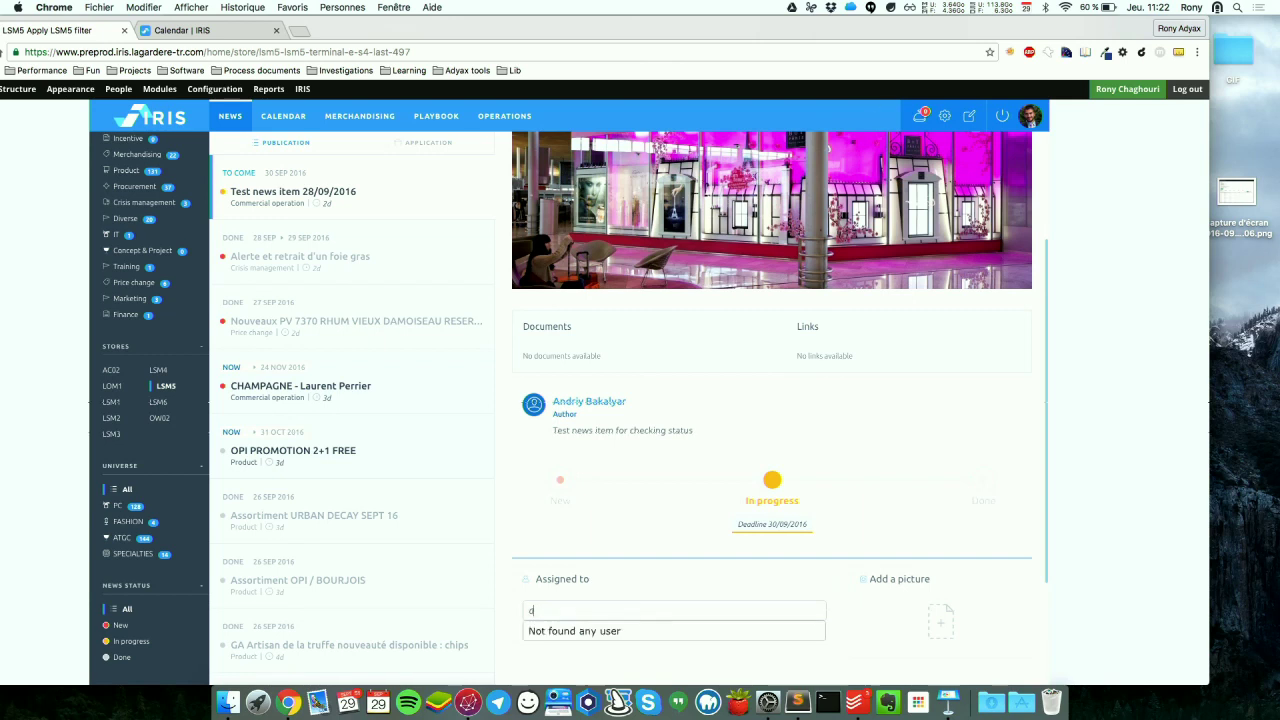
{"action": "key", "text": "BackSpace"}
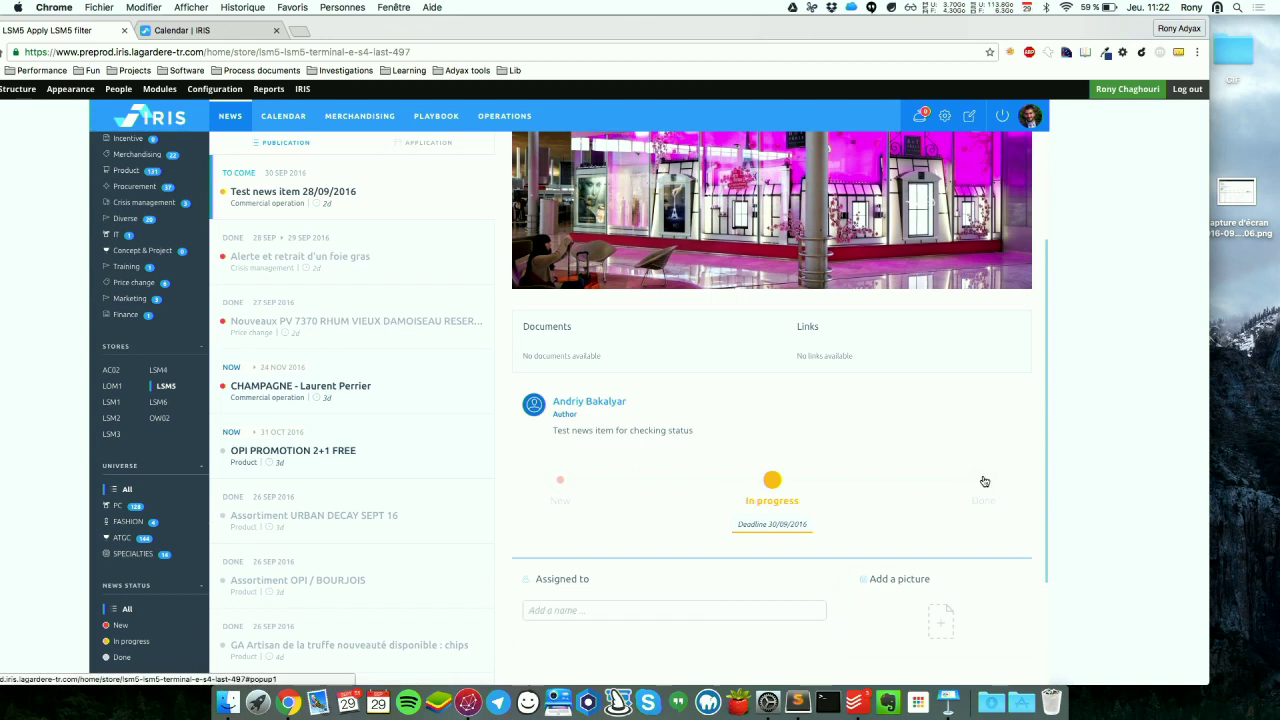
{"action": "left_click", "coordinate": [984, 481]}
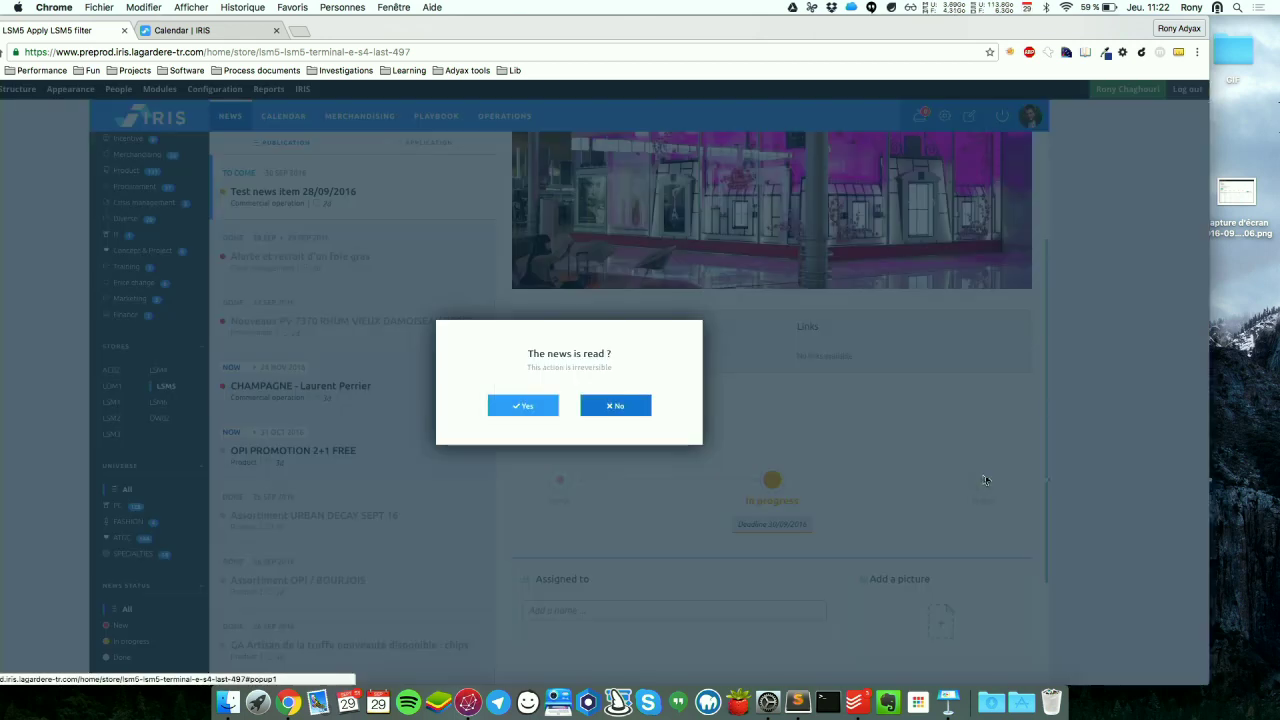
{"action": "left_click", "coordinate": [531, 407]}
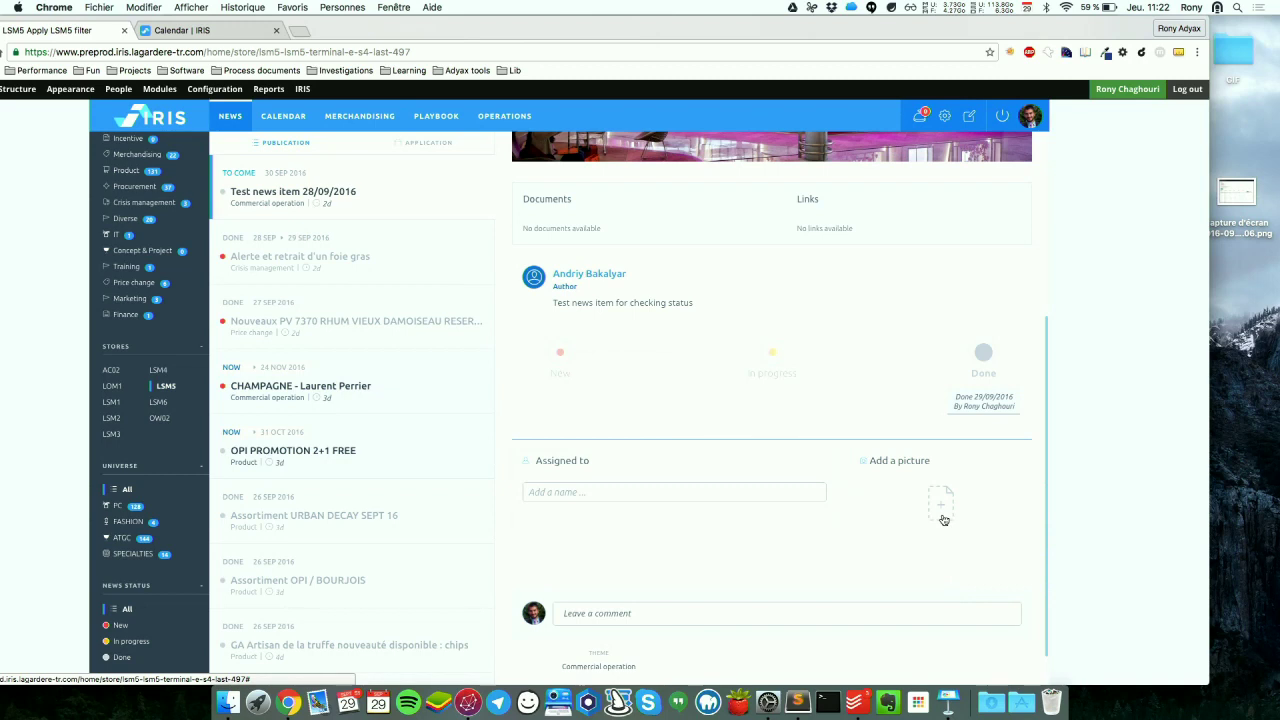
Step: Open the file picker for adding a picture to the news item and cancel it without choosing a file
{"action": "left_click", "coordinate": [942, 510]}
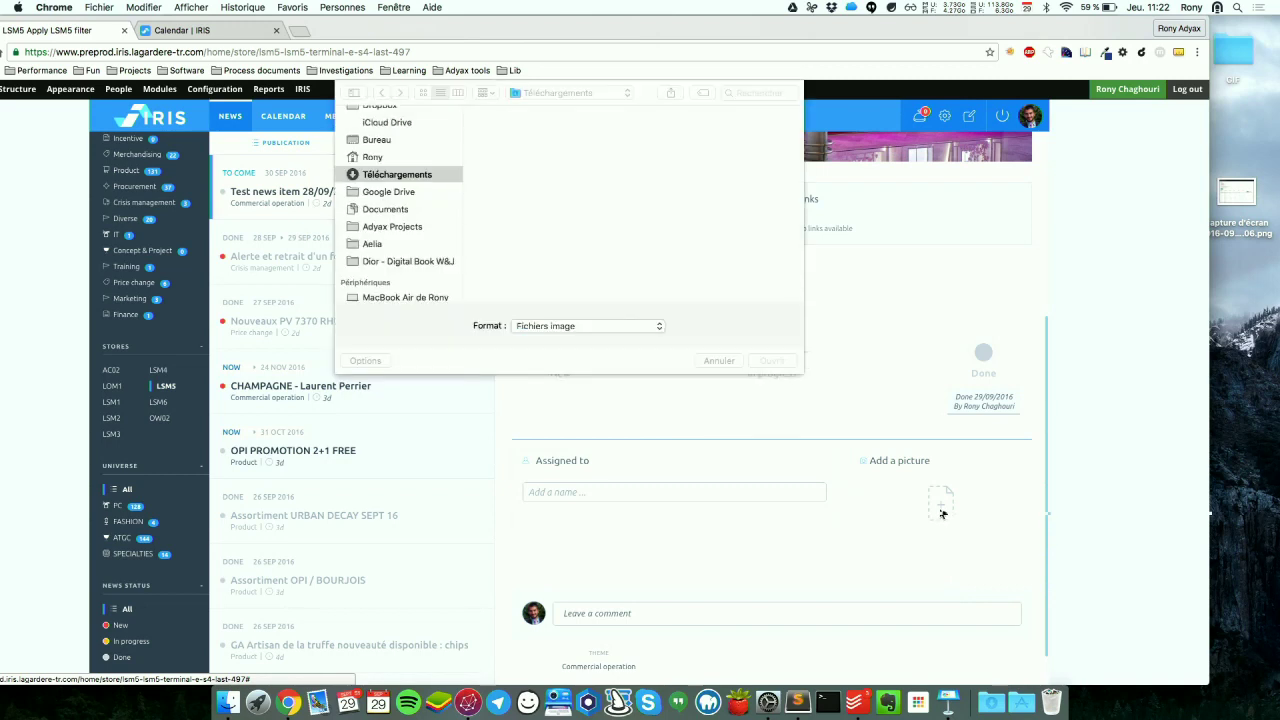
{"action": "left_click", "coordinate": [718, 361]}
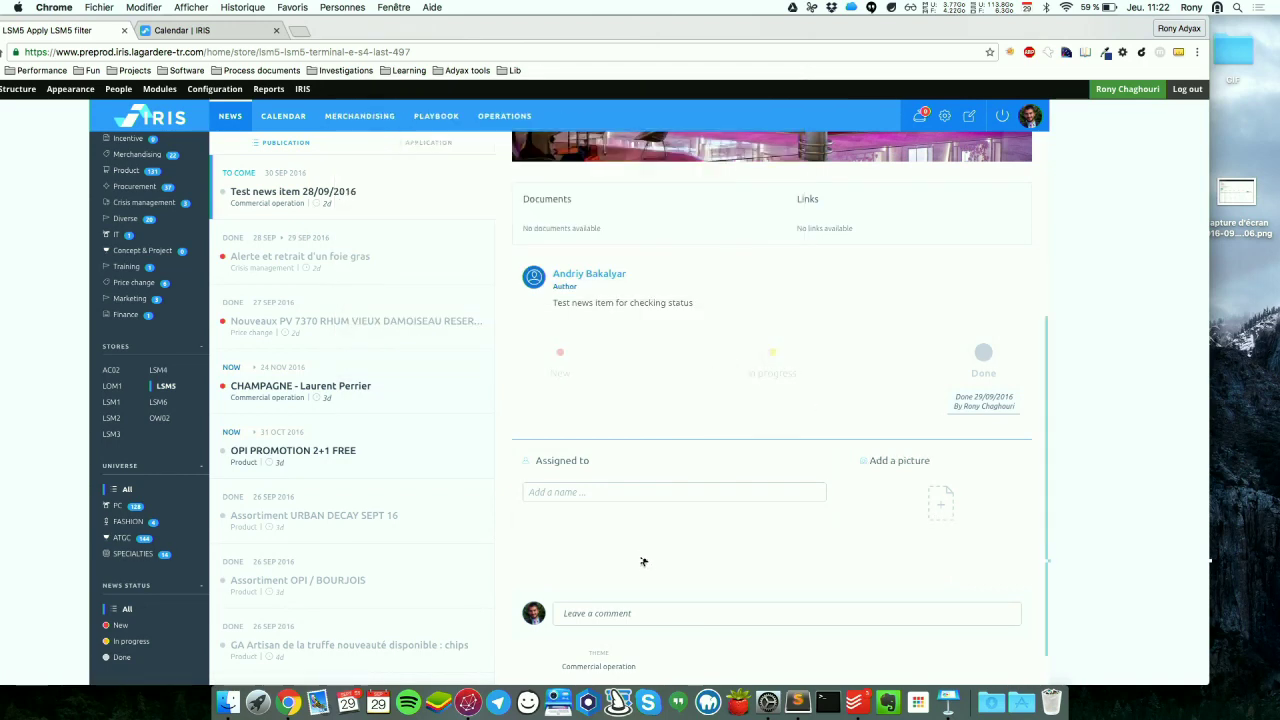
Step: Post two comments on the news item, "hr" and "hrllo"
{"action": "scroll", "coordinate": [645, 560], "scroll_direction": "down", "scroll_amount": 1}
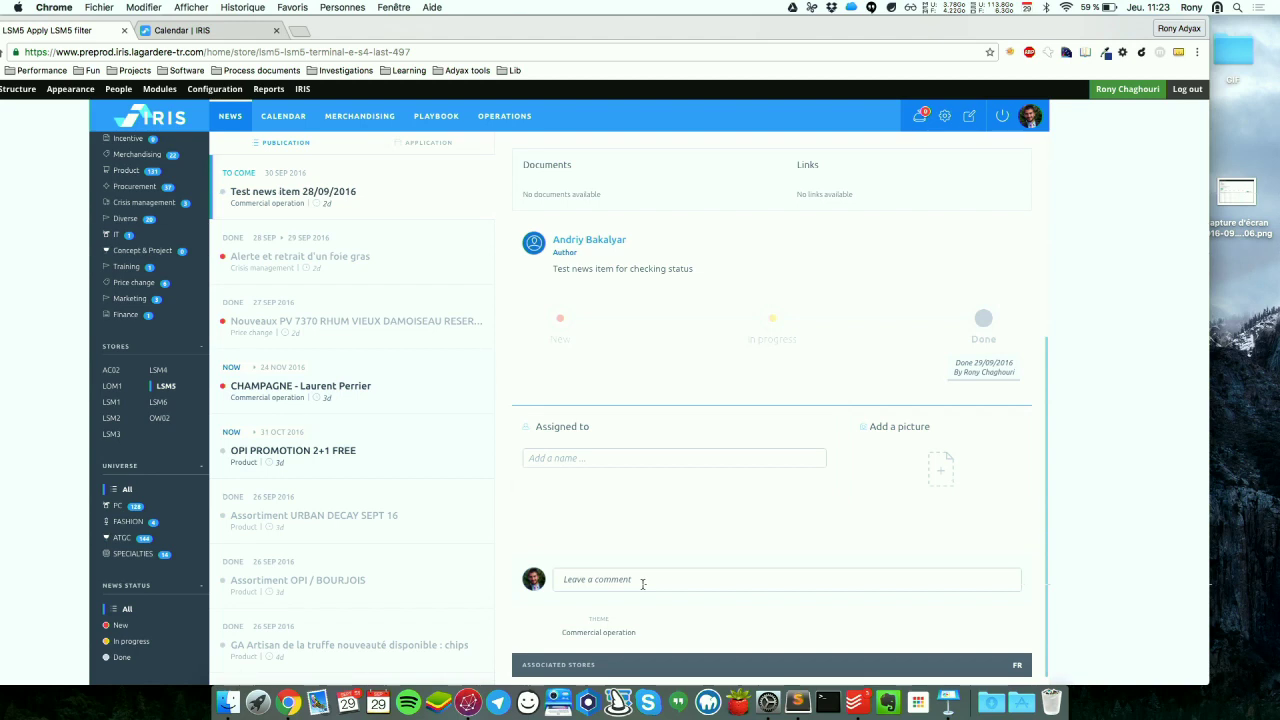
{"action": "left_click", "coordinate": [643, 584]}
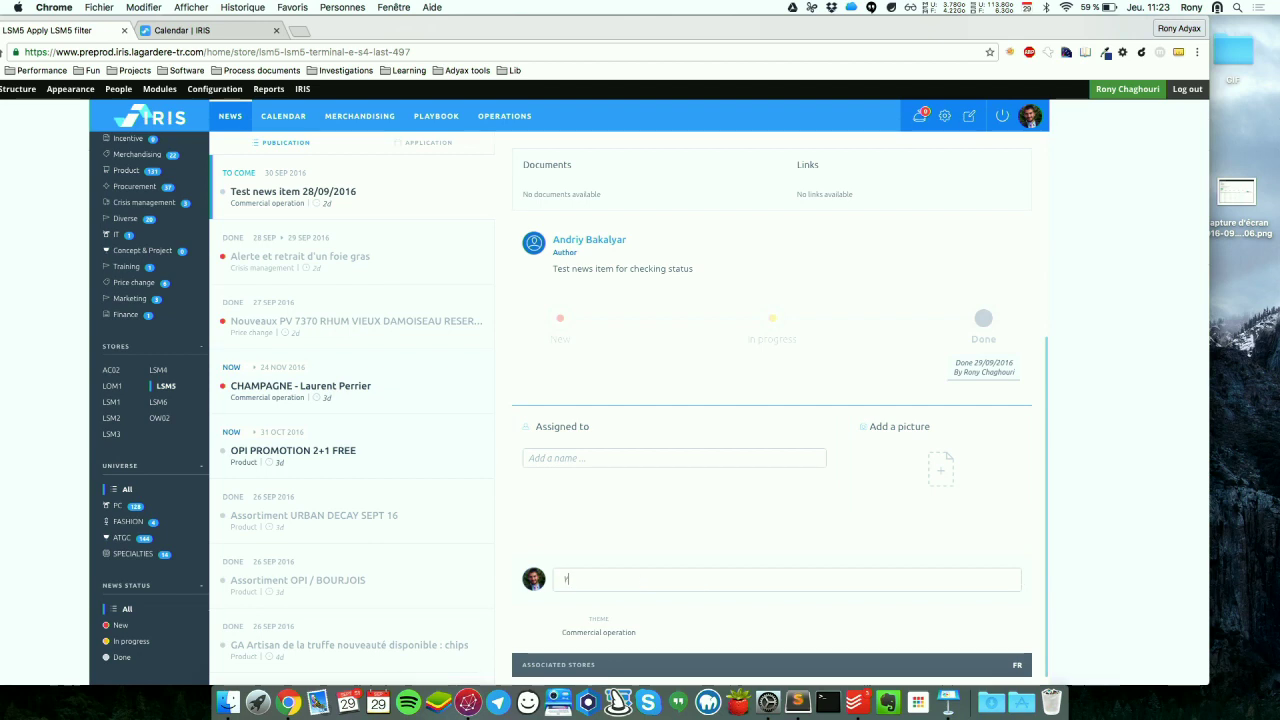
{"action": "type", "text": "hr"}
{"action": "key", "text": "Return"}
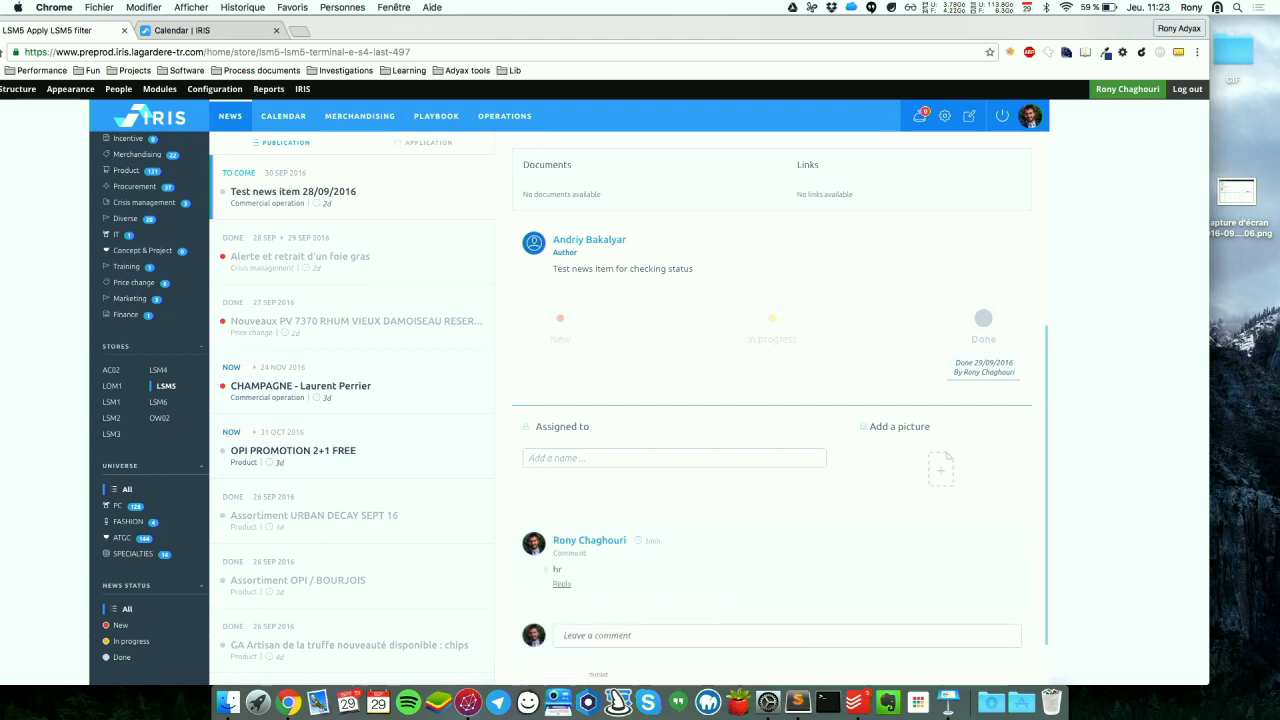
{"action": "left_click", "coordinate": [699, 639]}
{"action": "type", "text": "rllo"}
{"action": "key", "text": "Return"}
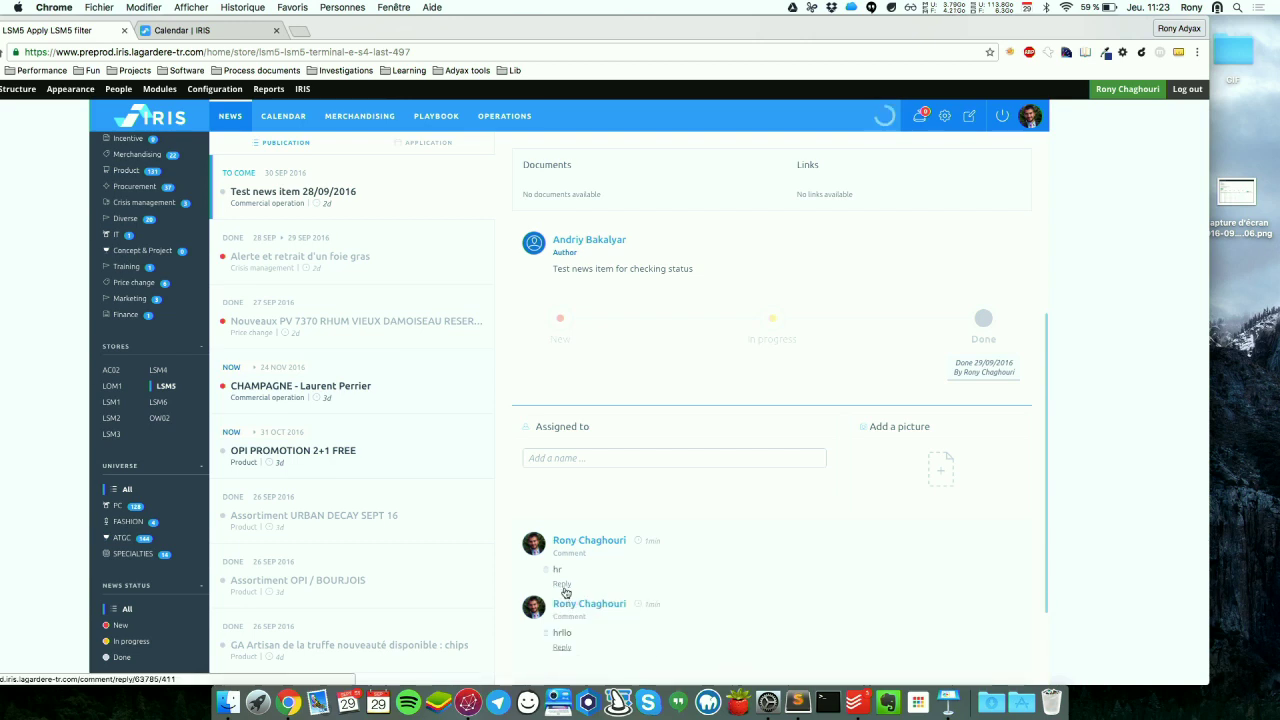
Step: Reply "yr" to the "hr" comment and check the comment thread
{"action": "left_click", "coordinate": [562, 585]}
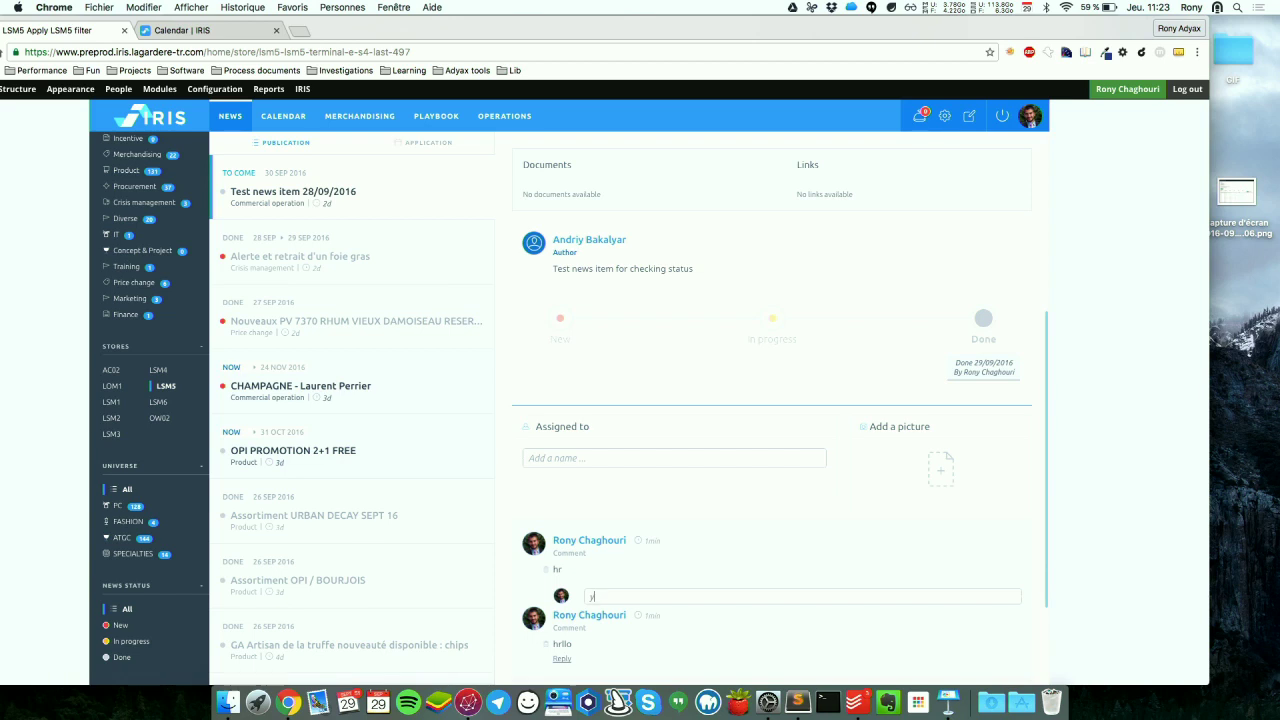
{"action": "key", "text": "Return"}
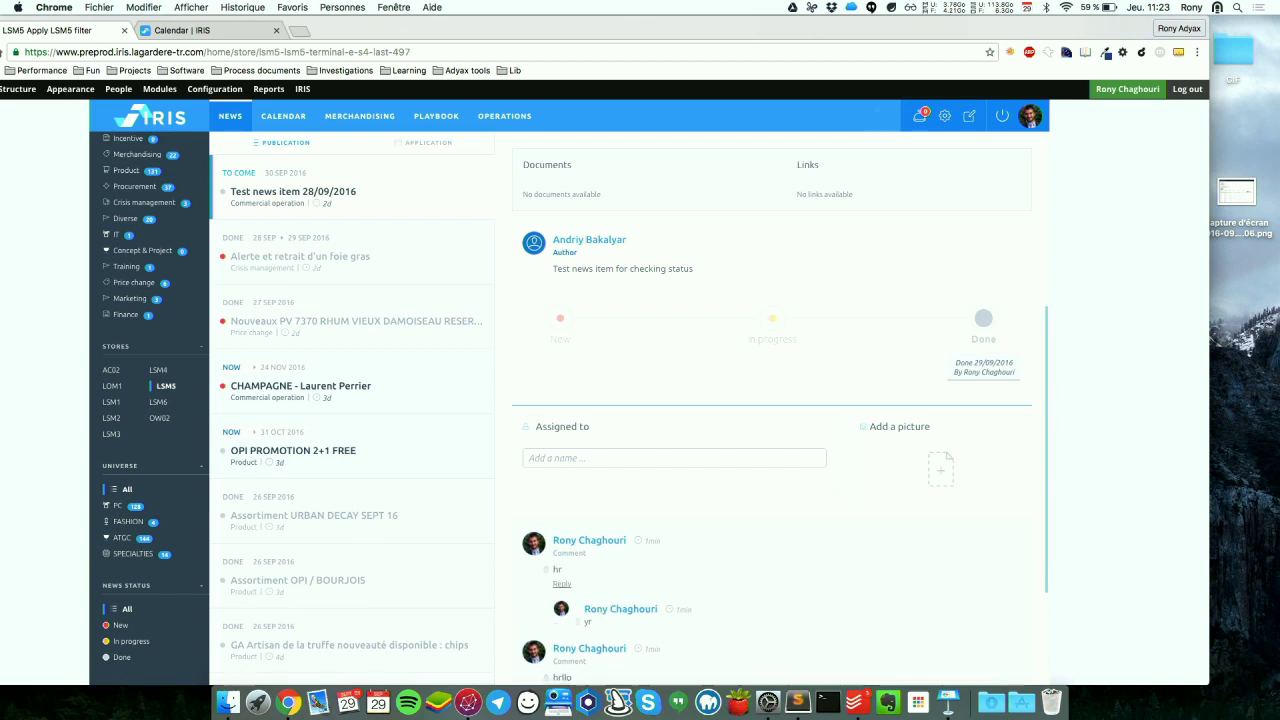
{"action": "scroll", "coordinate": [645, 600], "scroll_direction": "down", "scroll_amount": 3}
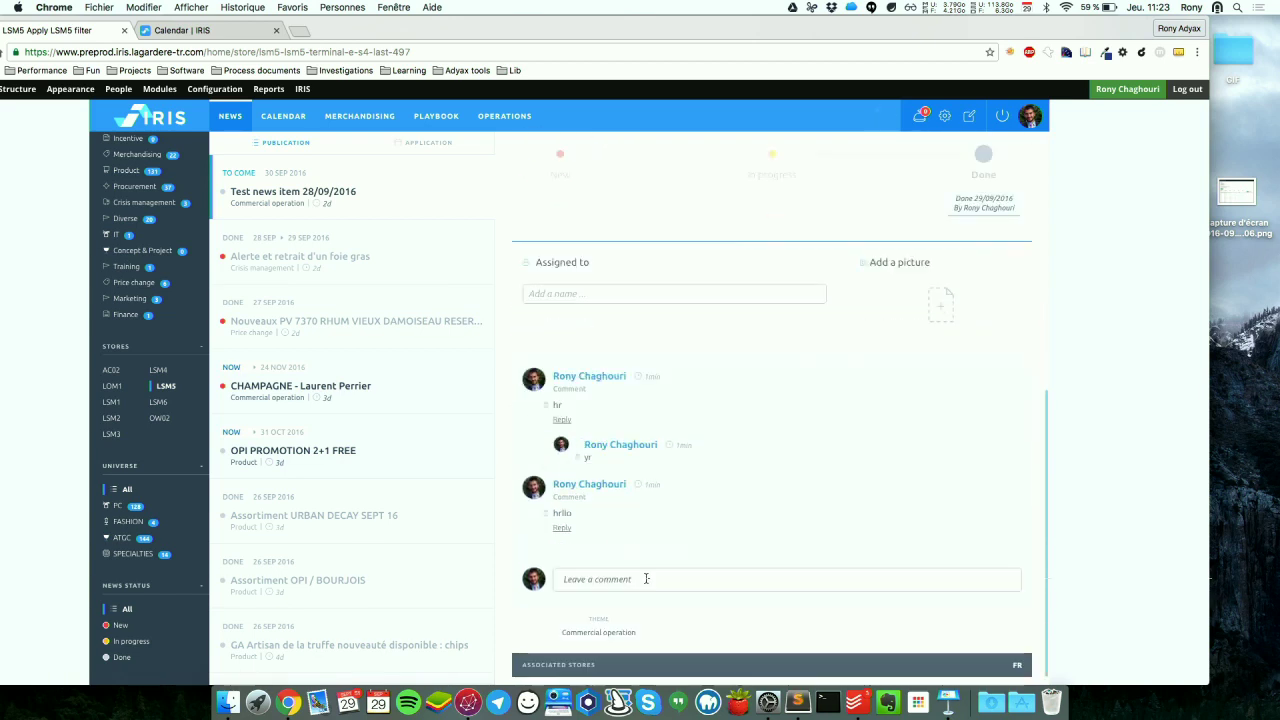
Step: Switch to the open IRIS calendar page and look through the themed news bars from Diverse down to Crisis management
{"action": "left_click", "coordinate": [232, 35]}
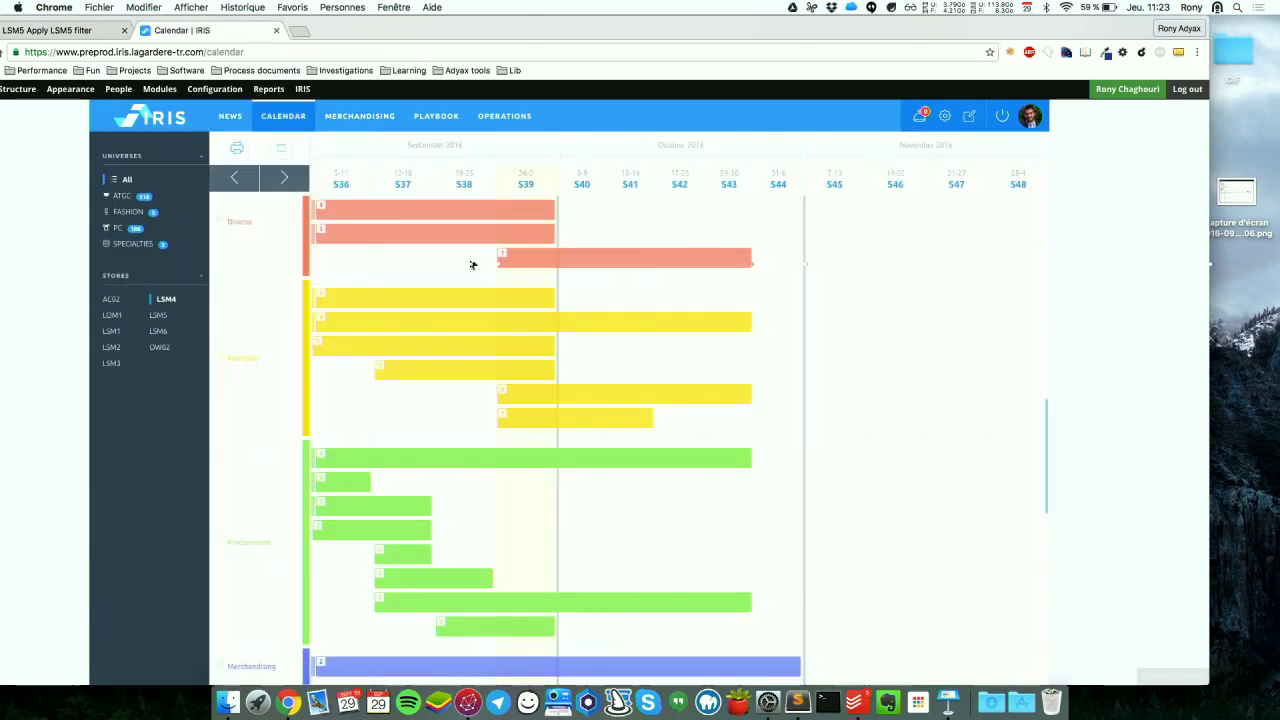
{"action": "scroll", "coordinate": [425, 320], "scroll_direction": "down", "scroll_amount": 3}
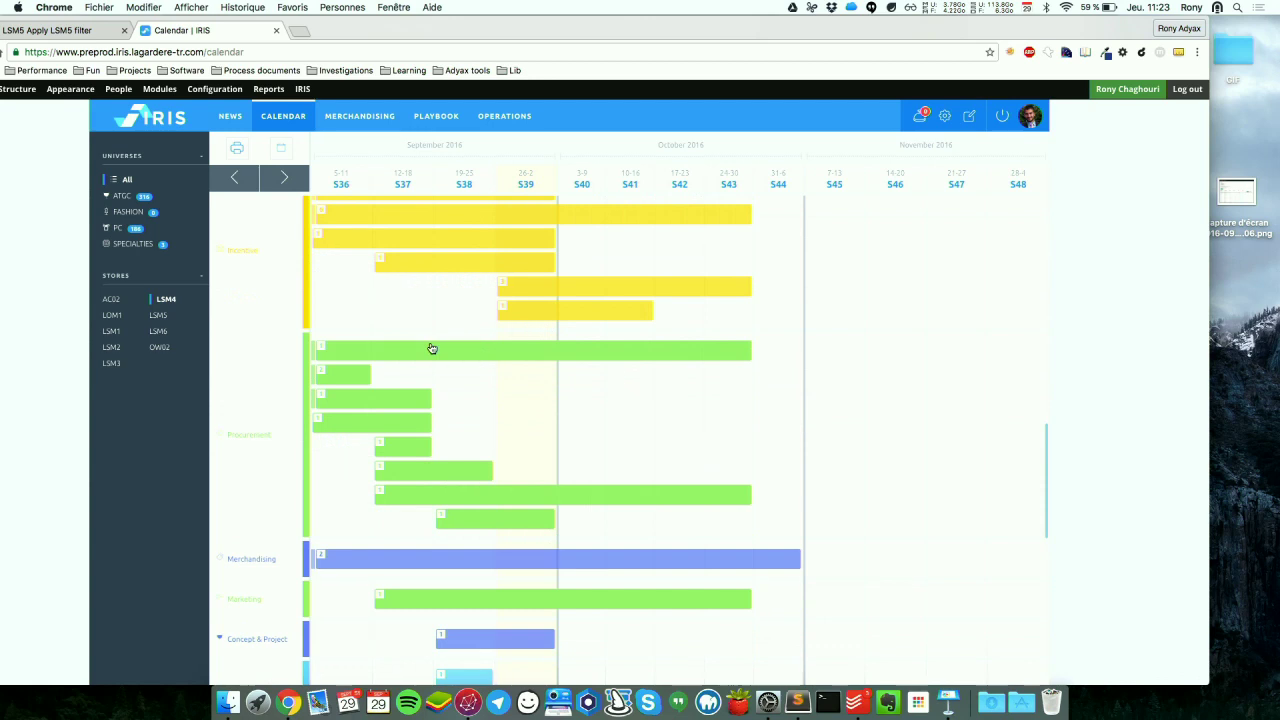
{"action": "scroll", "coordinate": [432, 348], "scroll_direction": "down", "scroll_amount": 2}
{"action": "scroll", "coordinate": [432, 348], "scroll_direction": "down", "scroll_amount": 3}
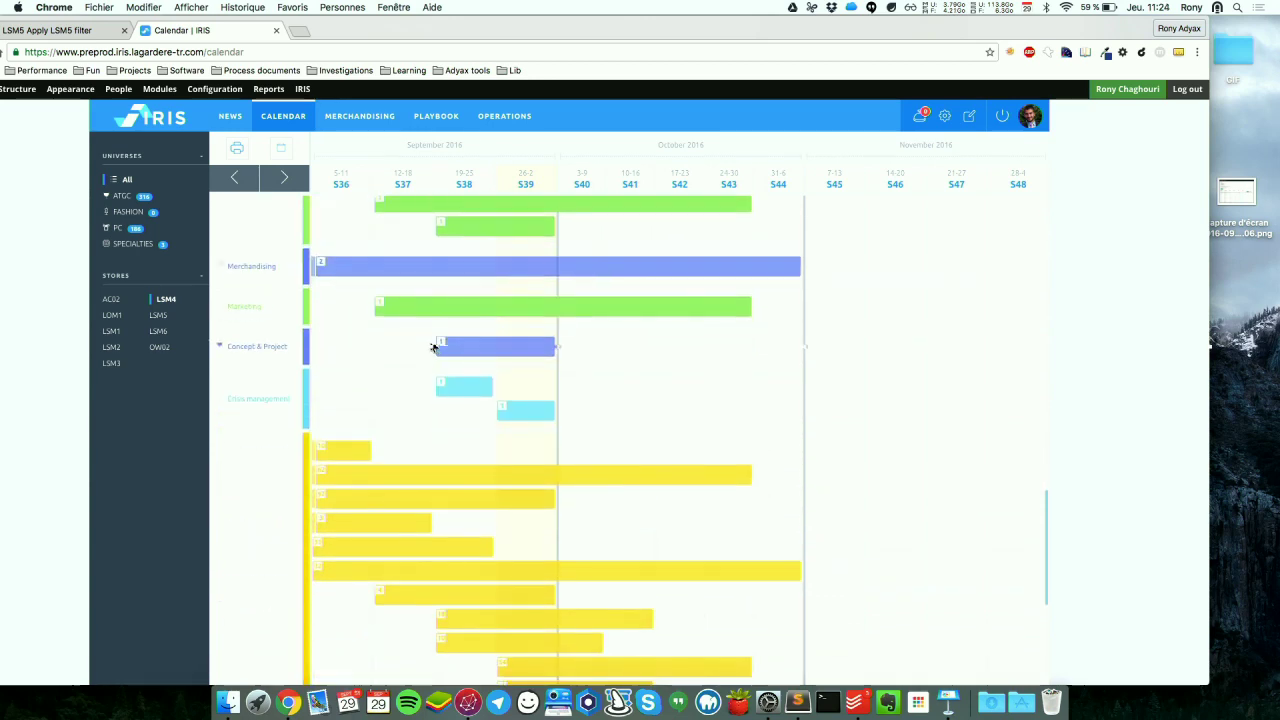
Step: Look over the calendar's themed news bars and check the month choices for going to another date
{"action": "scroll", "coordinate": [432, 348], "scroll_direction": "down", "scroll_amount": 2}
{"action": "scroll", "coordinate": [432, 348], "scroll_direction": "up", "scroll_amount": 4}
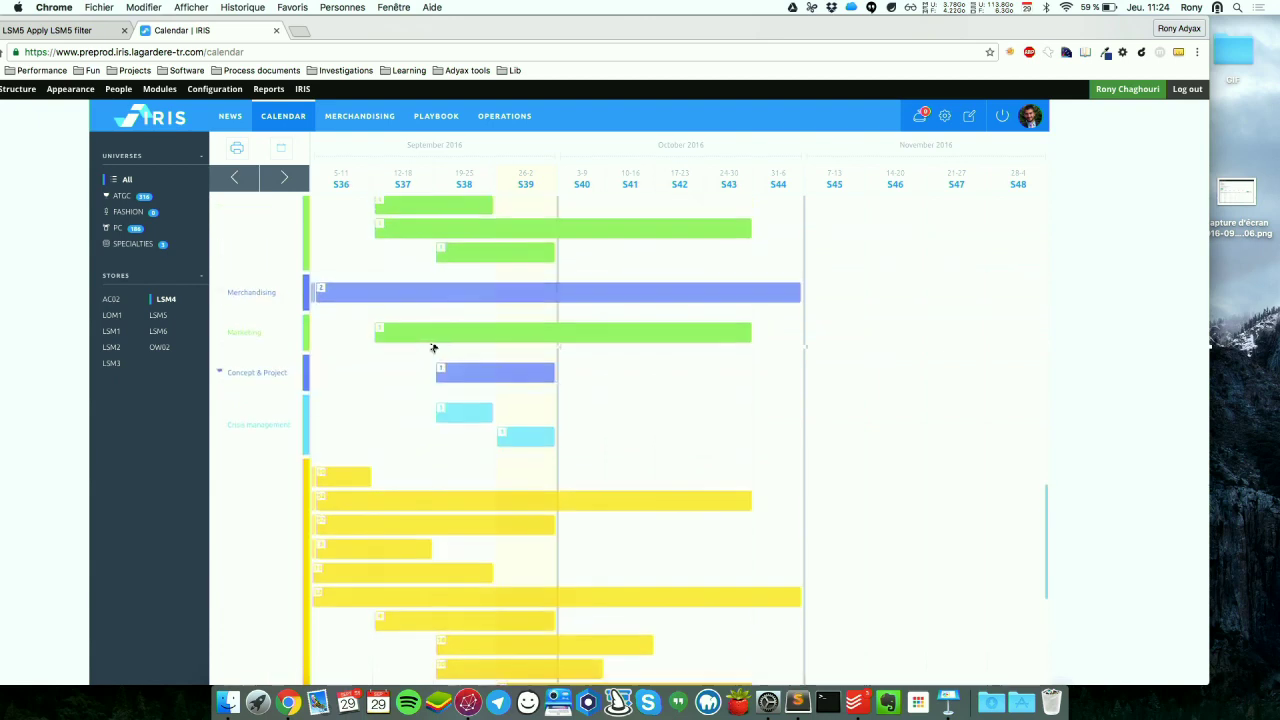
{"action": "scroll", "coordinate": [432, 348], "scroll_direction": "up", "scroll_amount": 4}
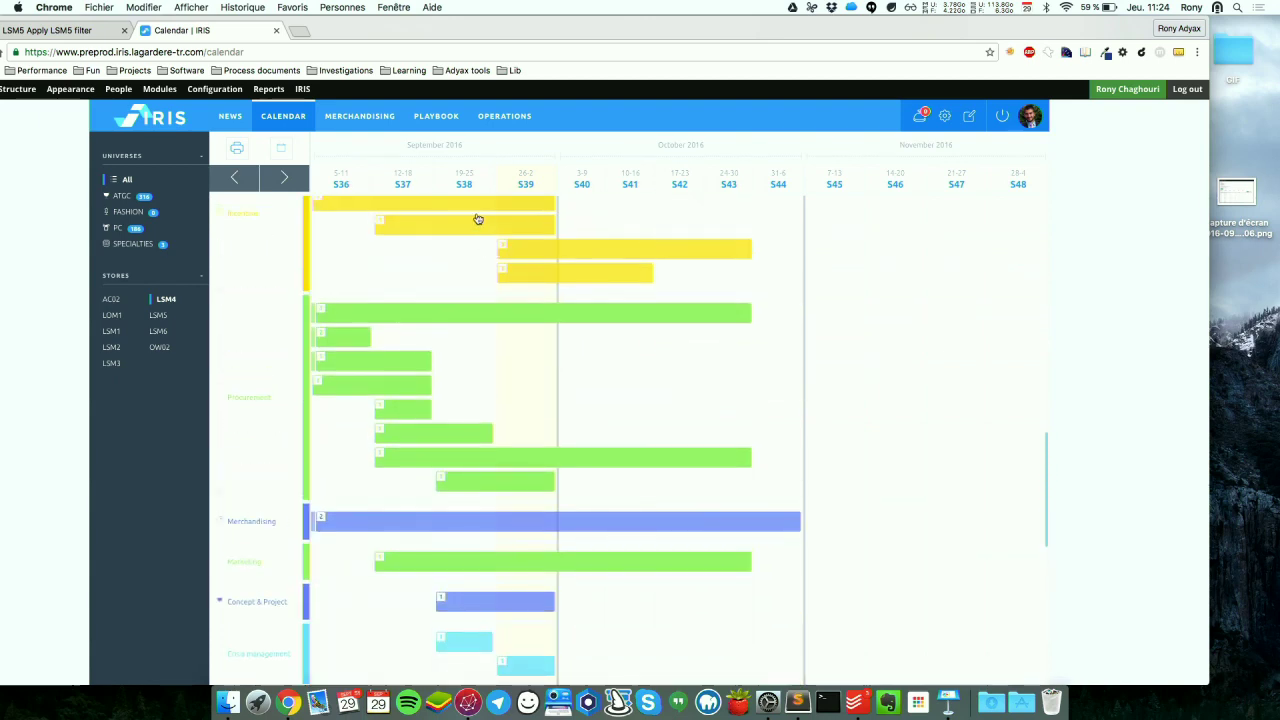
{"action": "left_click", "coordinate": [281, 148]}
{"action": "left_click", "coordinate": [320, 191]}
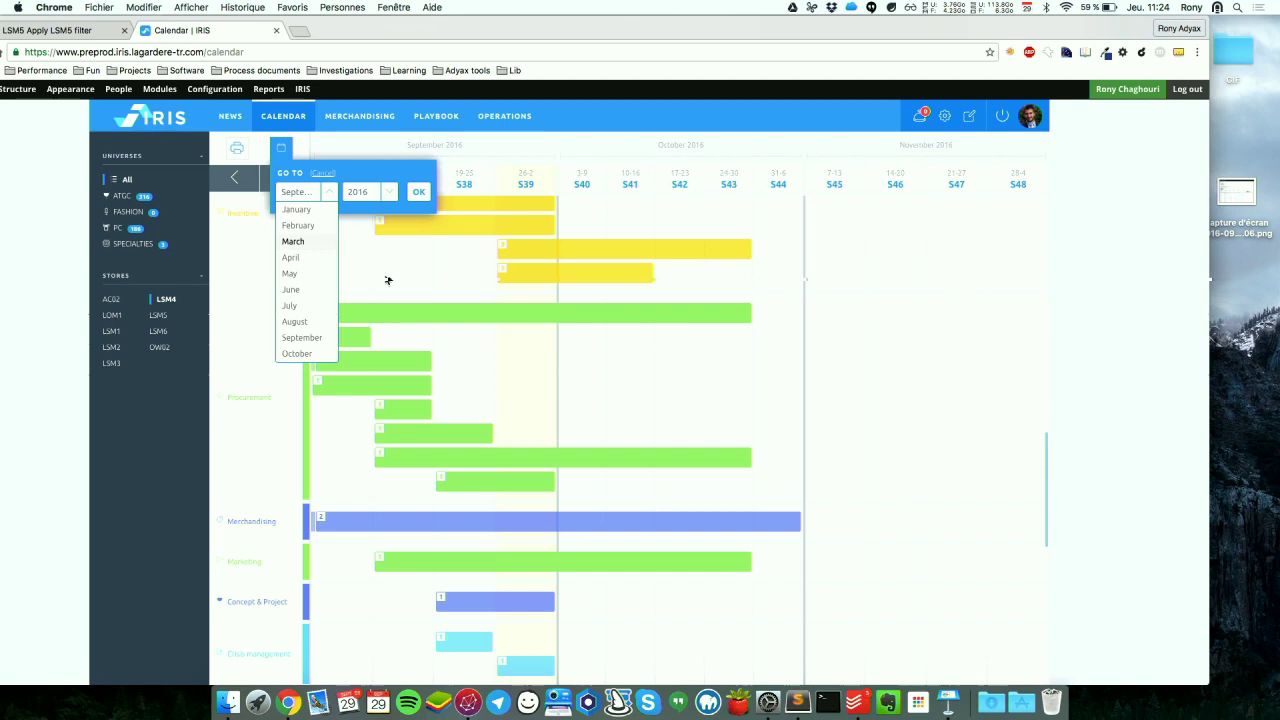
{"action": "left_click", "coordinate": [386, 283]}
Step: Filter the merchandising section by Fashion and then by Liquor, and open the COGNAC CORE 2 item
{"action": "left_click", "coordinate": [360, 133]}
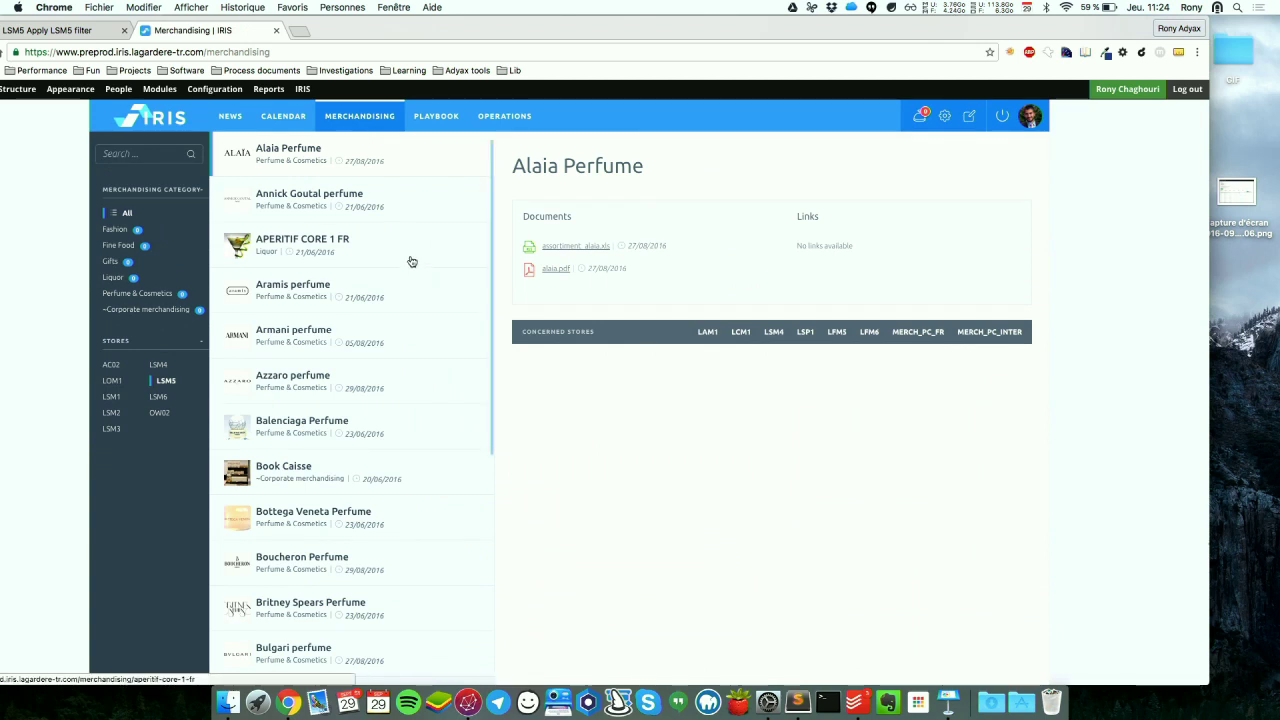
{"action": "left_click", "coordinate": [118, 231]}
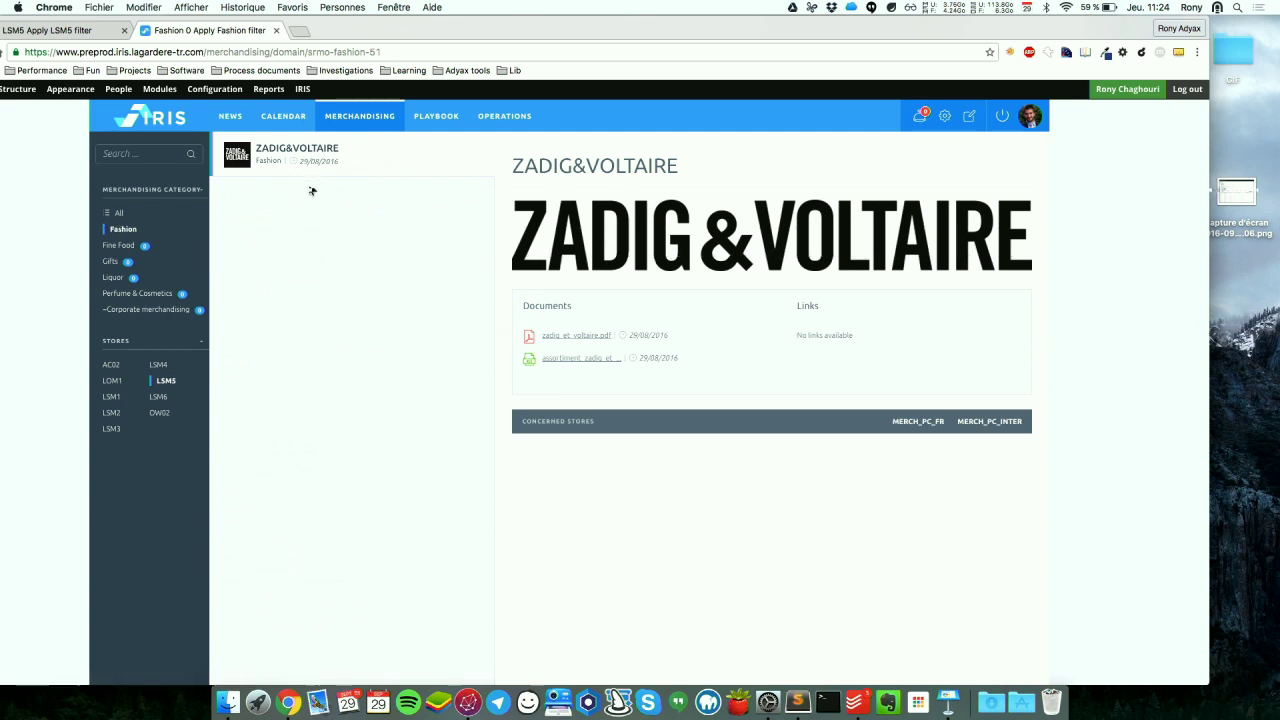
{"action": "left_click", "coordinate": [116, 280]}
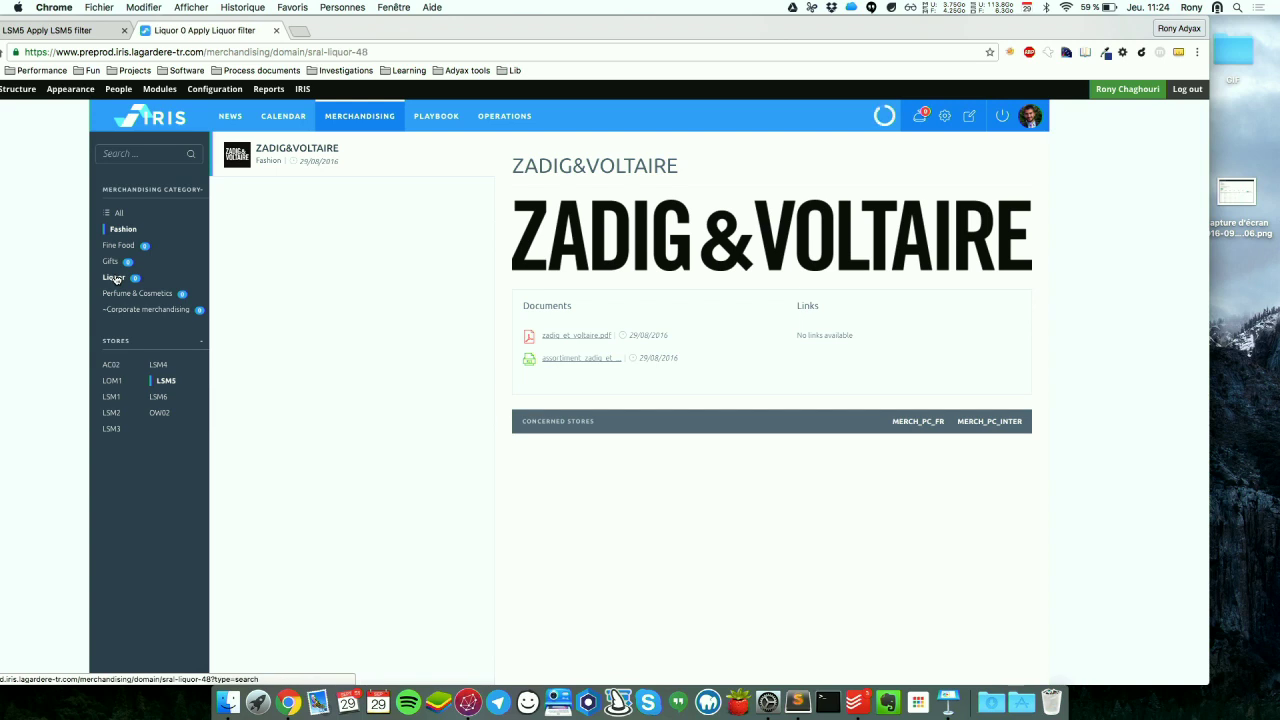
{"action": "left_click", "coordinate": [380, 213]}
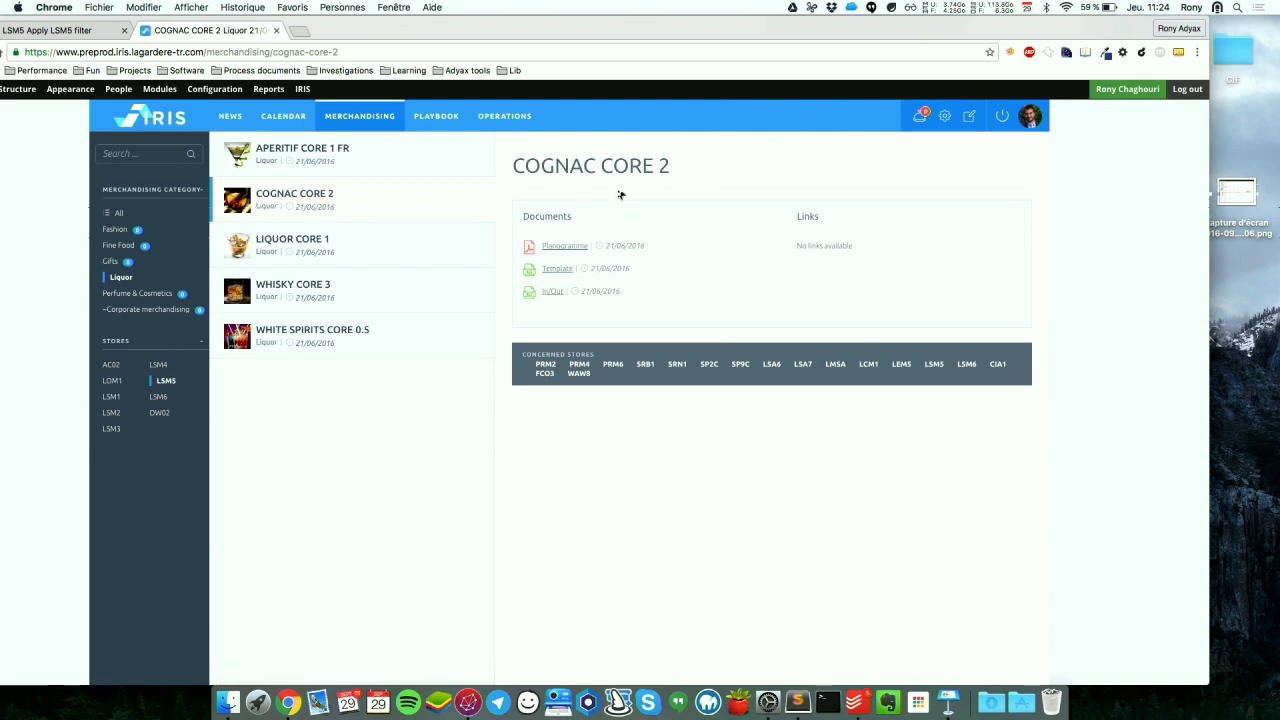
Step: Open the Planogramme document of COGNAC CORE 2, examine its shelf layout pages, and close it
{"action": "left_click", "coordinate": [558, 247]}
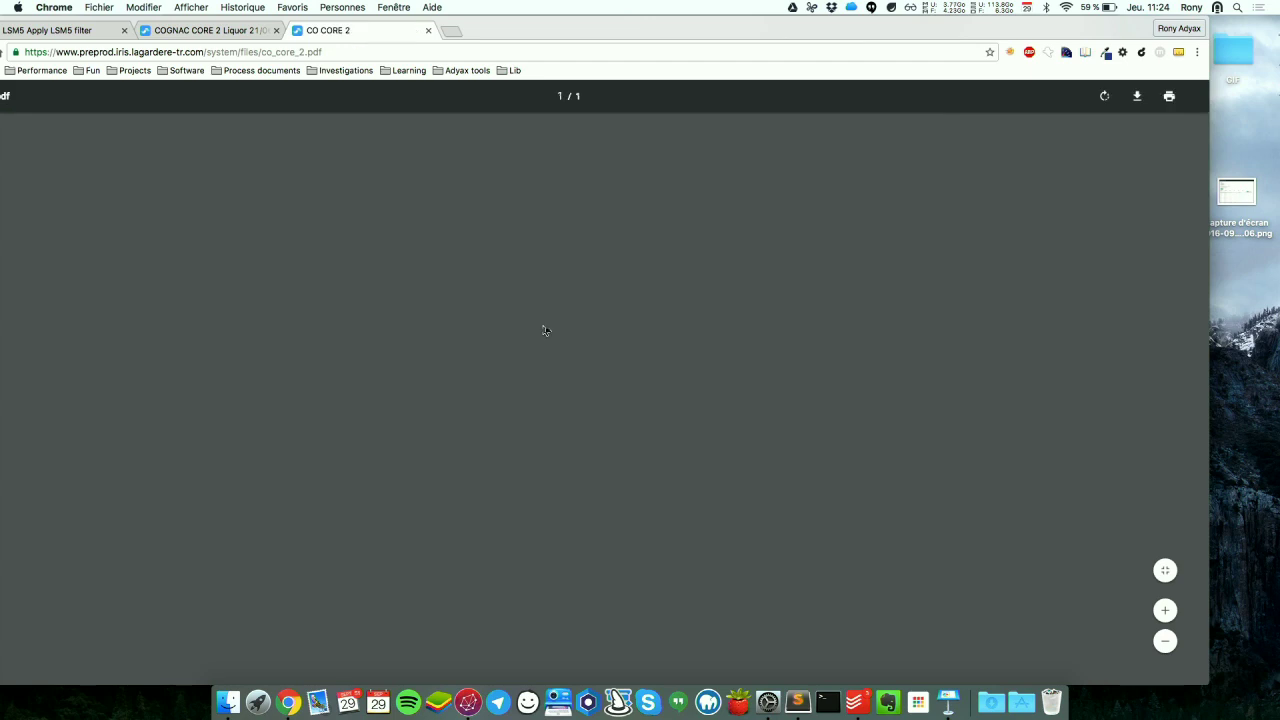
{"action": "scroll", "coordinate": [545, 330], "scroll_direction": "down", "scroll_amount": 10}
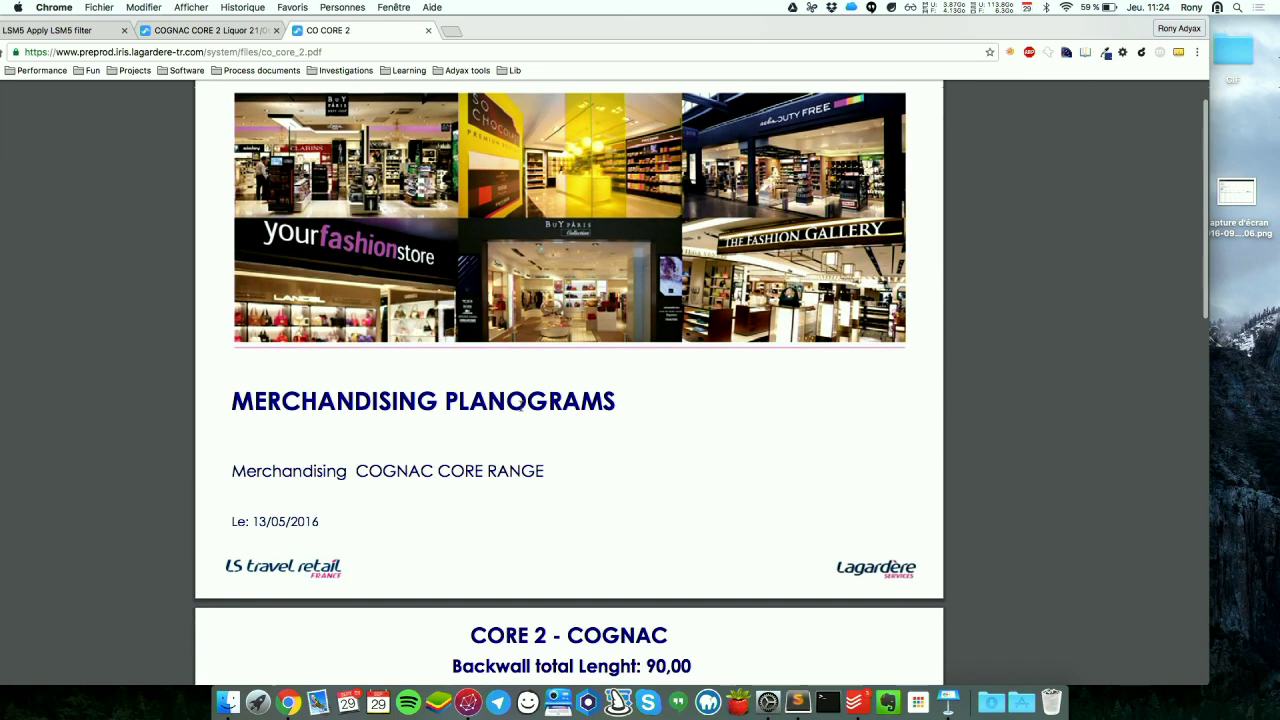
{"action": "scroll", "coordinate": [521, 408], "scroll_direction": "down", "scroll_amount": 5}
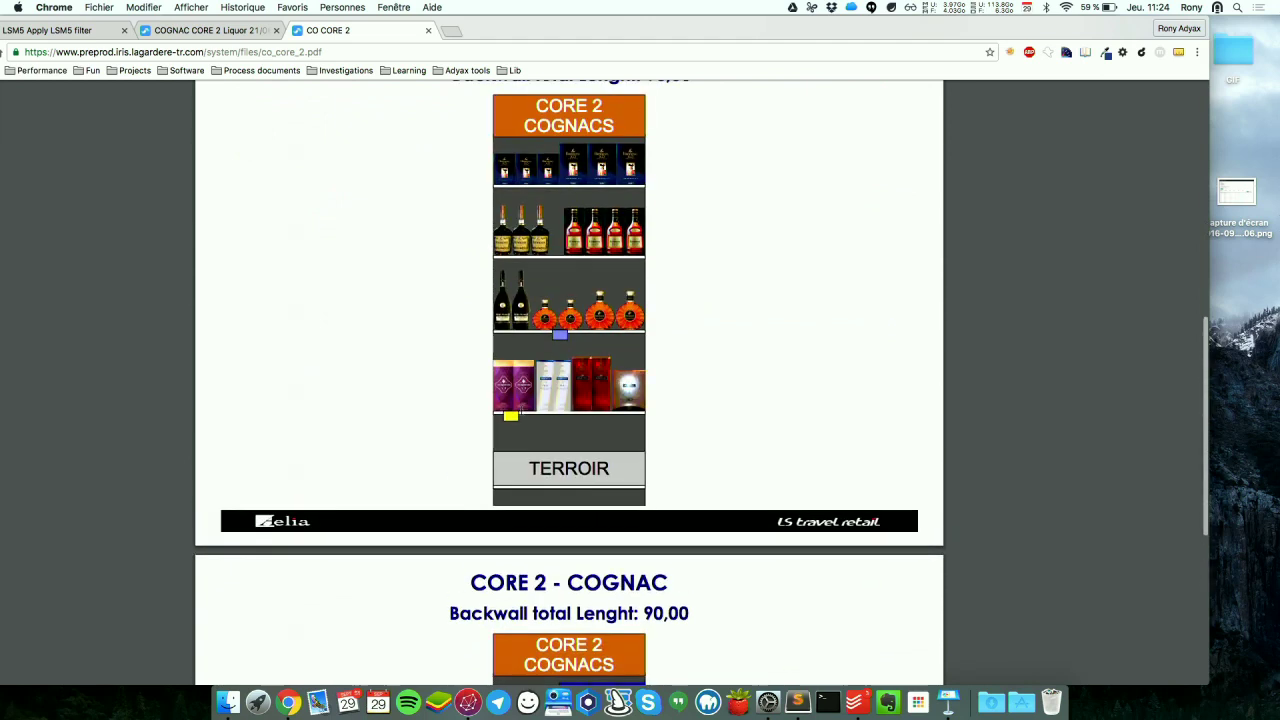
{"action": "scroll", "coordinate": [522, 427], "scroll_direction": "down", "scroll_amount": 8}
{"action": "scroll", "coordinate": [522, 427], "scroll_direction": "up", "scroll_amount": 5}
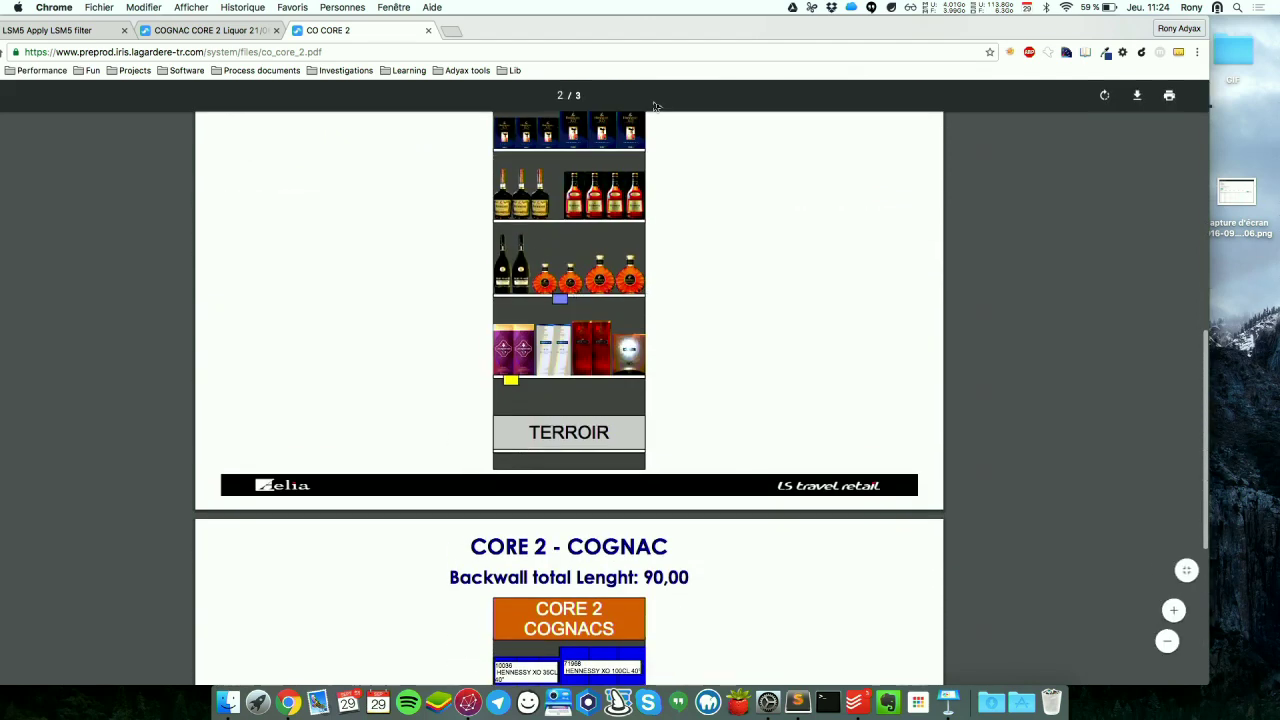
{"action": "scroll", "coordinate": [511, 146], "scroll_direction": "up", "scroll_amount": 2}
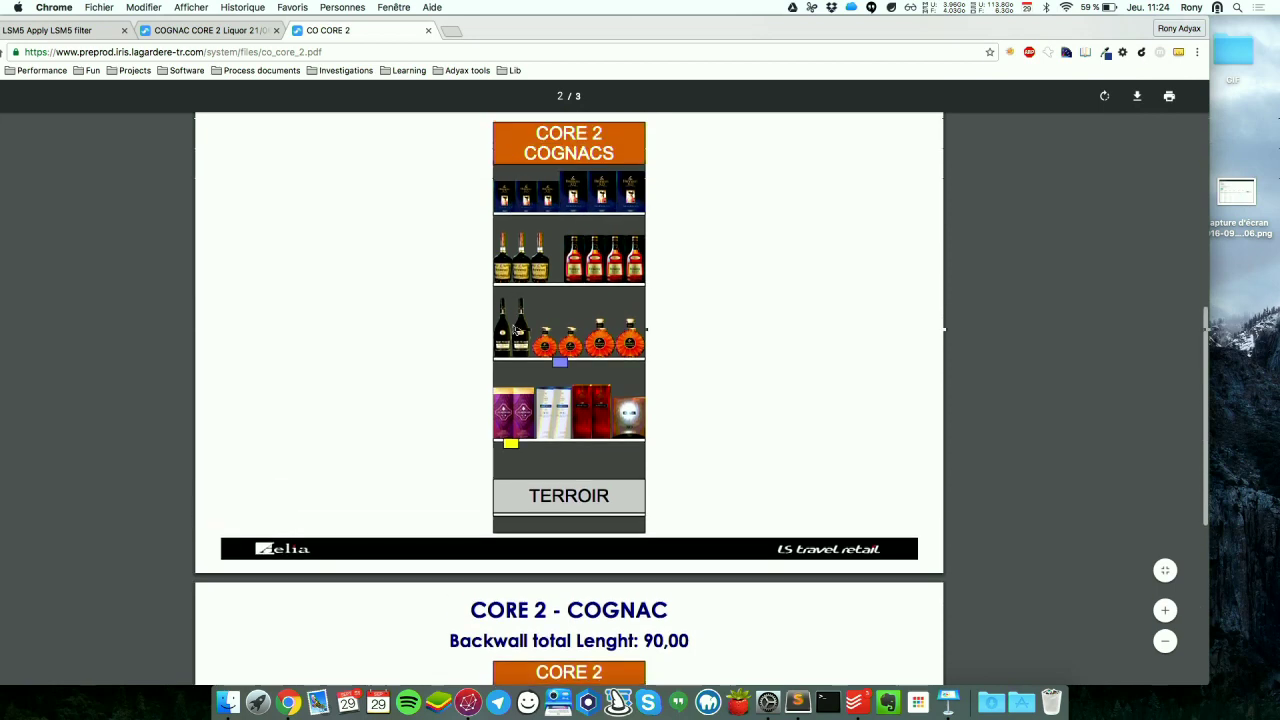
{"action": "scroll", "coordinate": [560, 310], "scroll_direction": "down", "scroll_amount": 5}
{"action": "scroll", "coordinate": [560, 310], "scroll_direction": "down", "scroll_amount": 3}
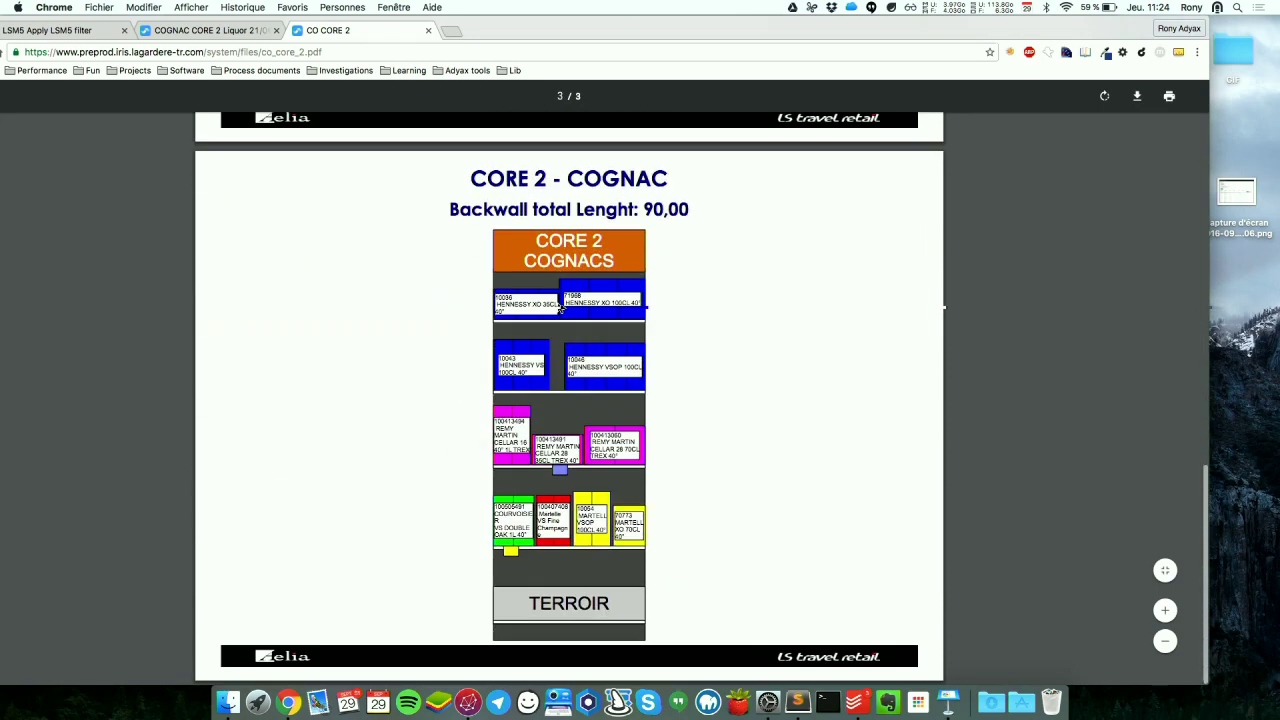
{"action": "scroll", "coordinate": [560, 310], "scroll_direction": "up", "scroll_amount": 3}
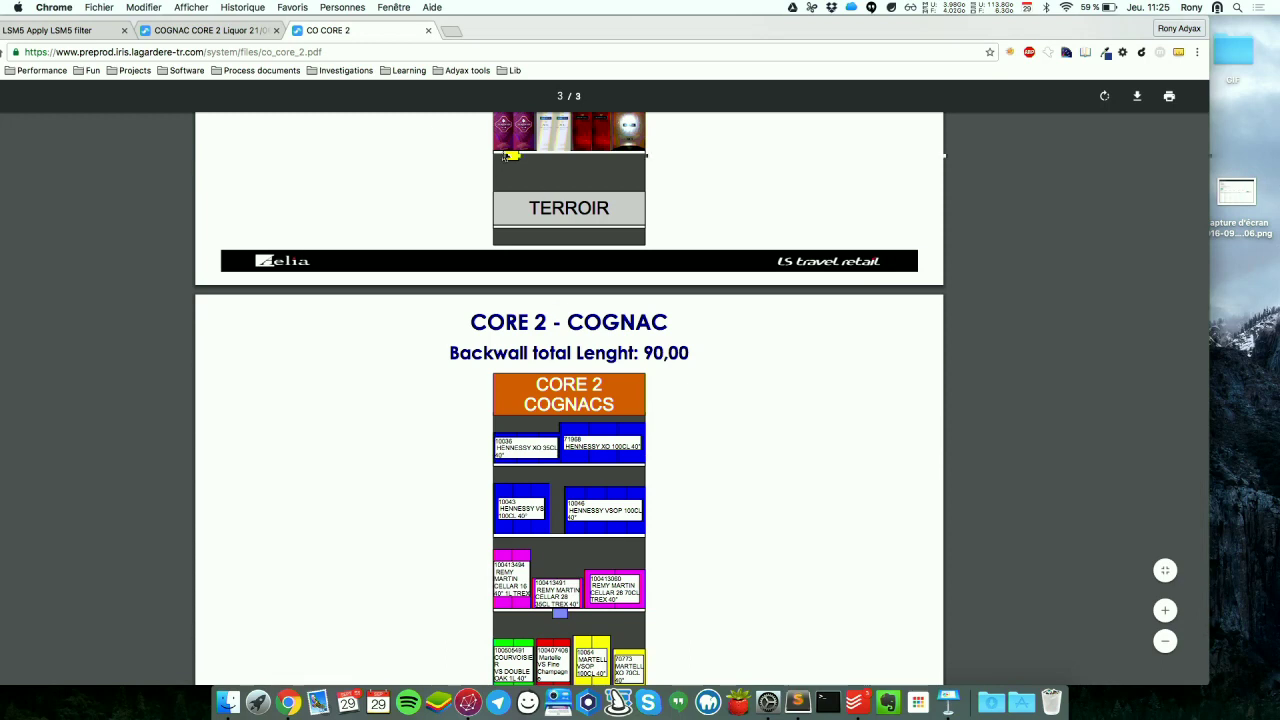
{"action": "left_click", "coordinate": [429, 31]}
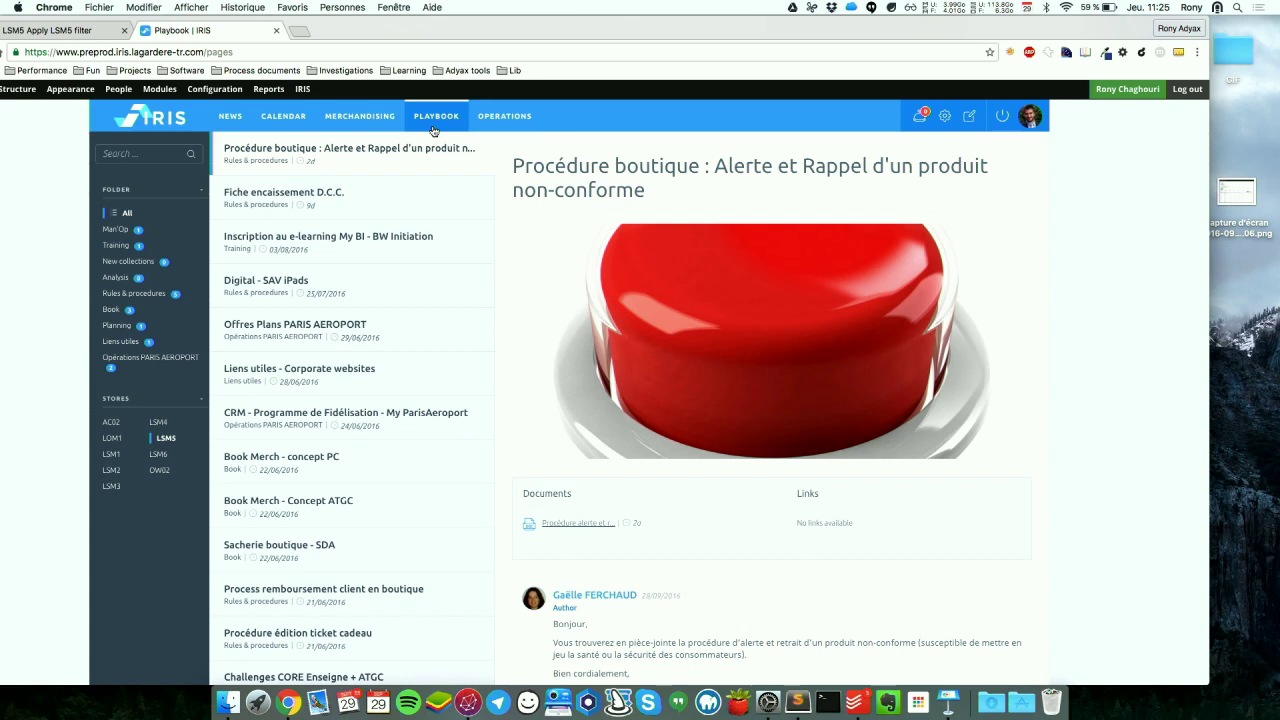
Step: Look through the playbook list and open the Book Merch - Concept ATGC entry
{"action": "scroll", "coordinate": [343, 340], "scroll_direction": "down", "scroll_amount": 2}
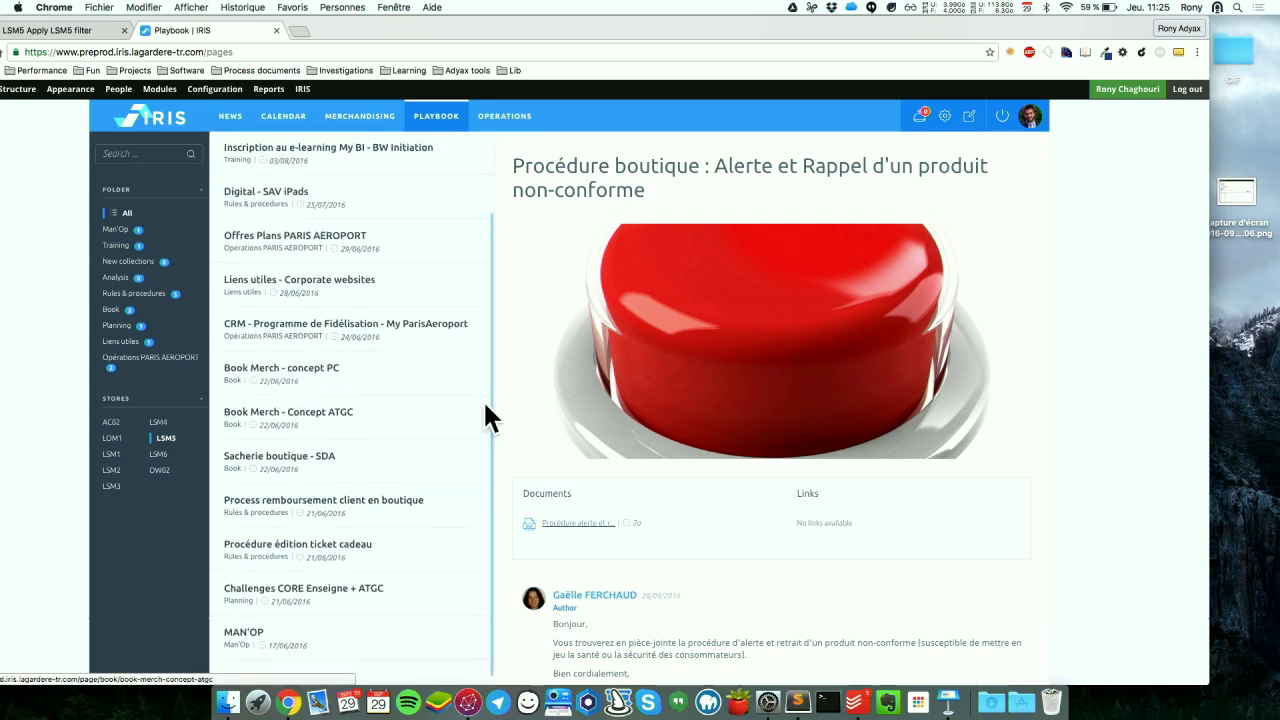
{"action": "scroll", "coordinate": [486, 410], "scroll_direction": "down", "scroll_amount": 2}
{"action": "scroll", "coordinate": [443, 425], "scroll_direction": "up", "scroll_amount": 1}
{"action": "left_click", "coordinate": [425, 415]}
{"action": "scroll", "coordinate": [500, 366], "scroll_direction": "down", "scroll_amount": 1}
{"action": "scroll", "coordinate": [615, 318], "scroll_direction": "up", "scroll_amount": 1}
Step: Open the playbook entry Liens utiles - Corporate websites and look over its content
{"action": "left_click", "coordinate": [417, 301]}
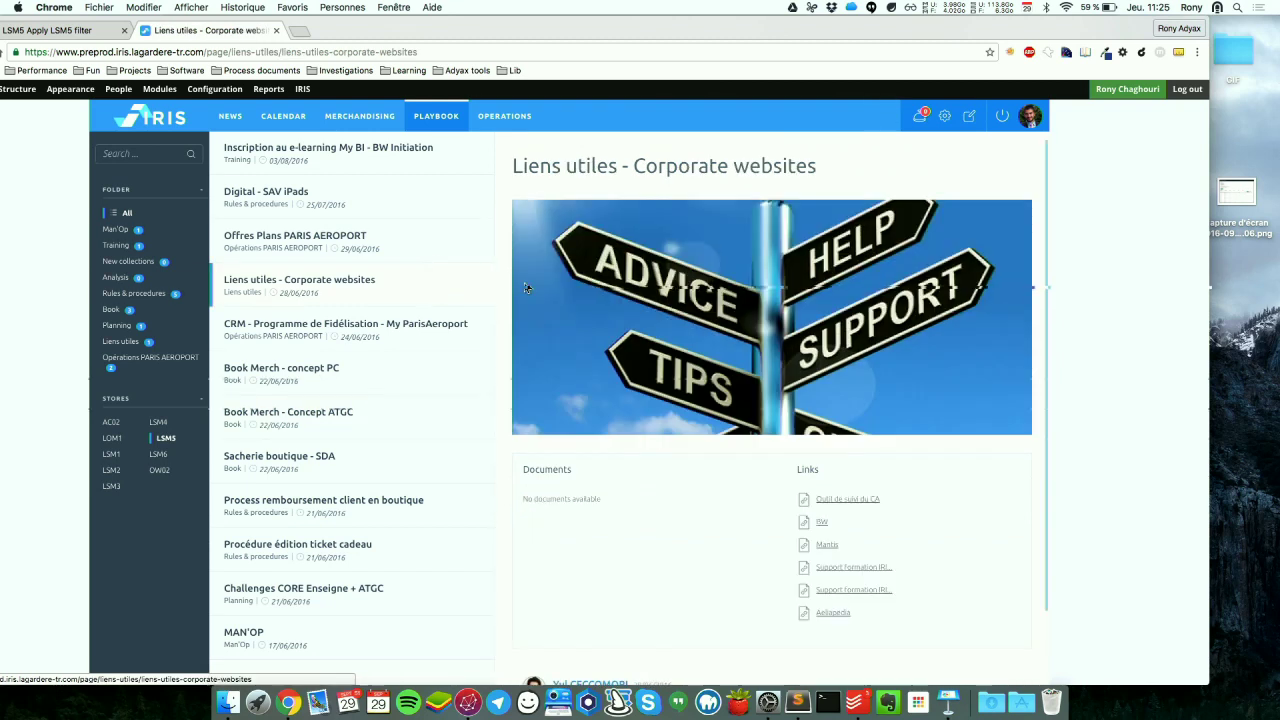
{"action": "scroll", "coordinate": [527, 290], "scroll_direction": "down", "scroll_amount": 2}
{"action": "scroll", "coordinate": [527, 290], "scroll_direction": "up", "scroll_amount": 2}
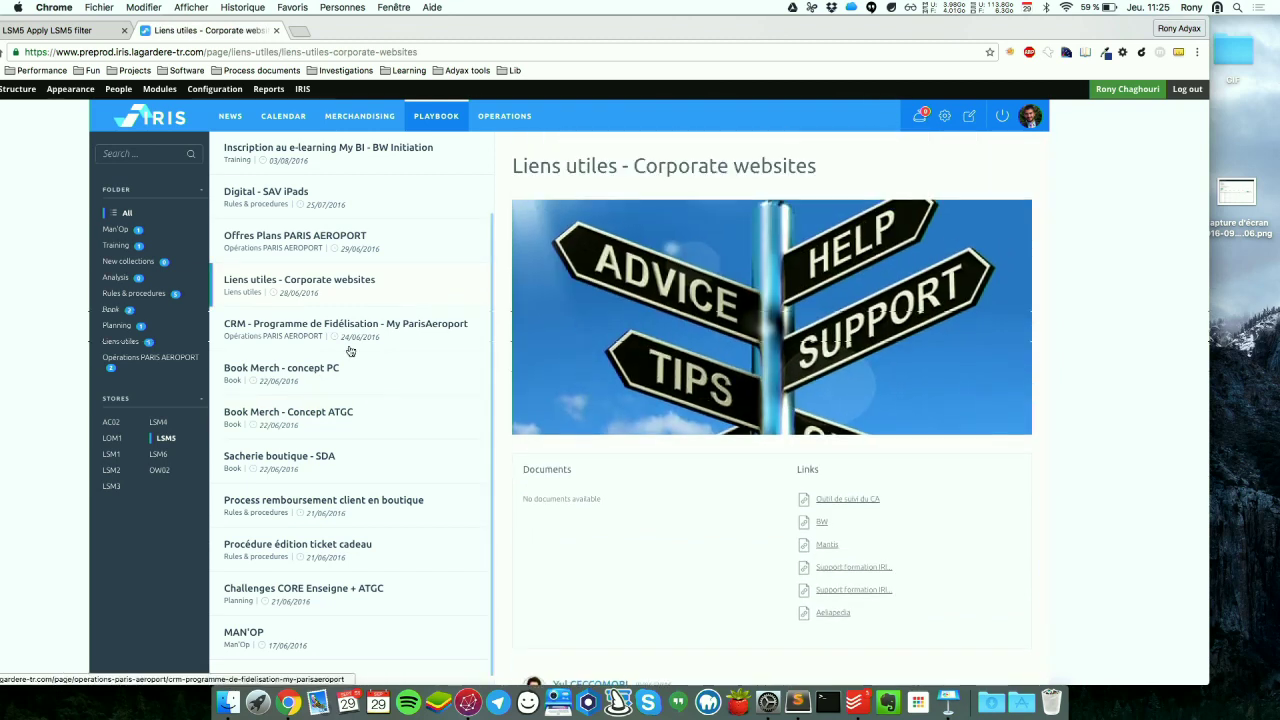
{"action": "scroll", "coordinate": [350, 350], "scroll_direction": "up", "scroll_amount": 2}
Step: Open the IRIS promotion import administration page and clear its e-mail filter to list everyone's imports
{"action": "mouse_move", "coordinate": [268, 89]}
{"action": "mouse_move", "coordinate": [300, 110]}
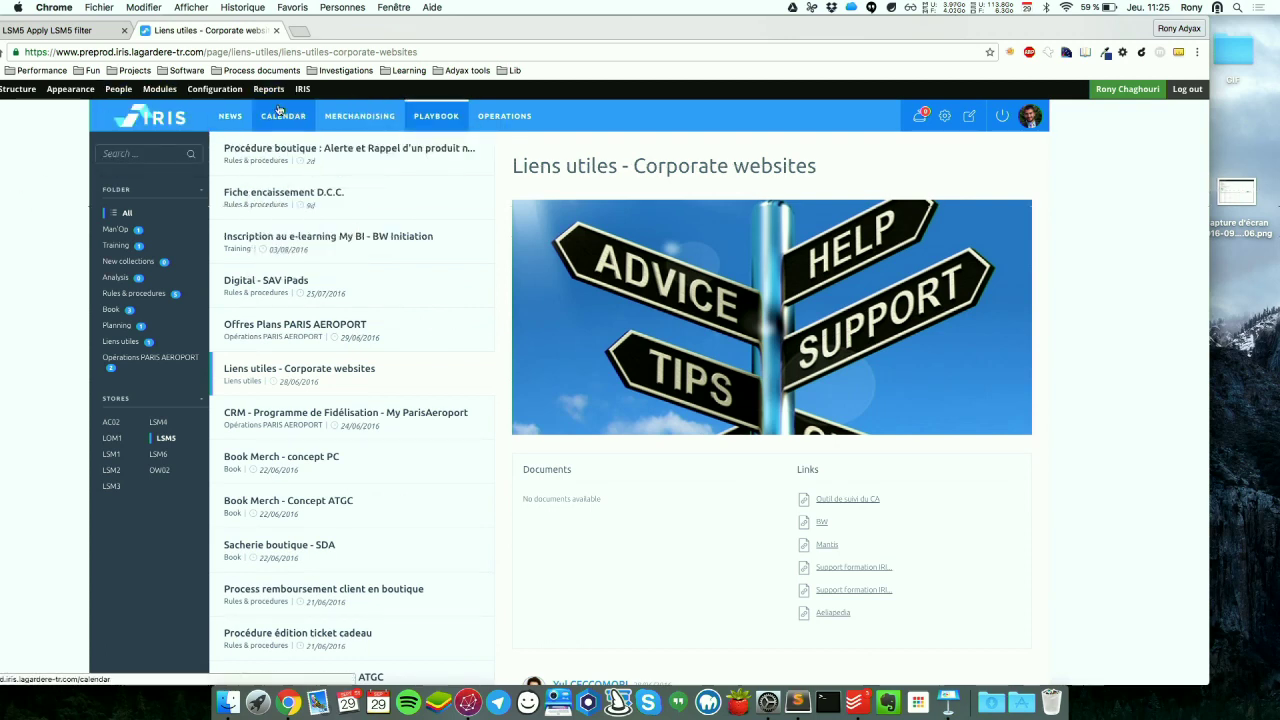
{"action": "mouse_move", "coordinate": [359, 151]}
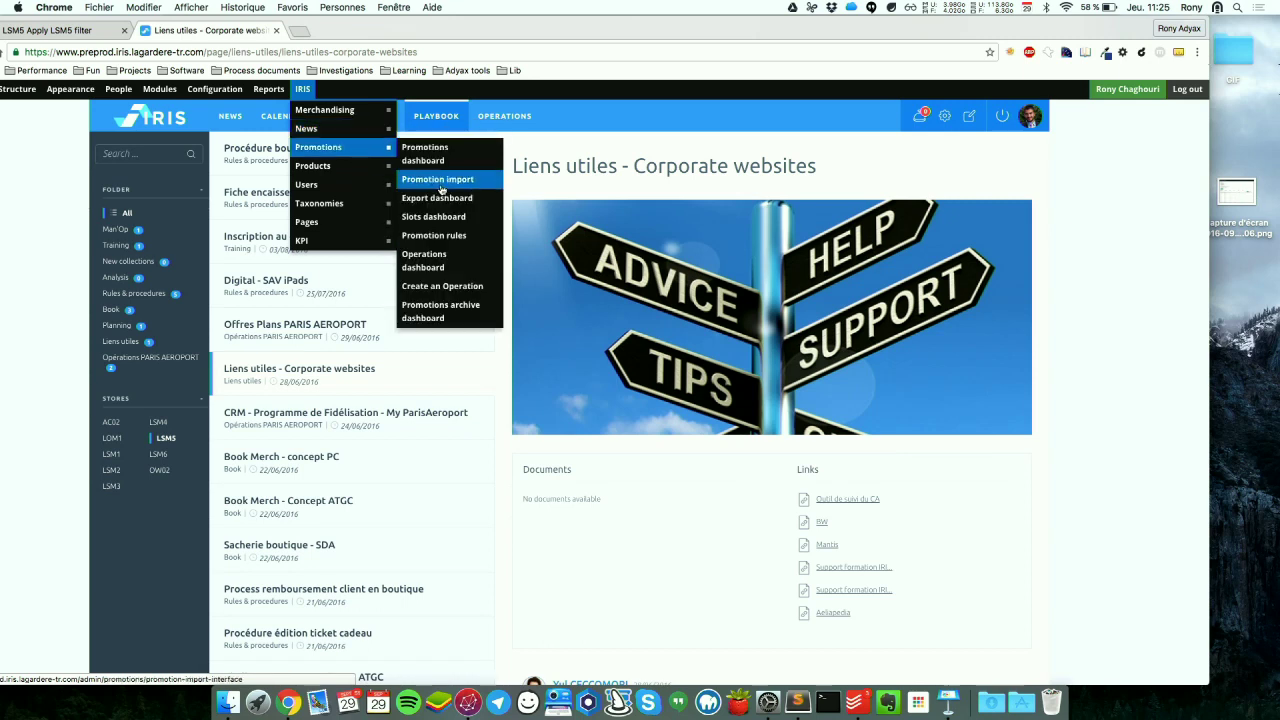
{"action": "left_click", "coordinate": [441, 189]}
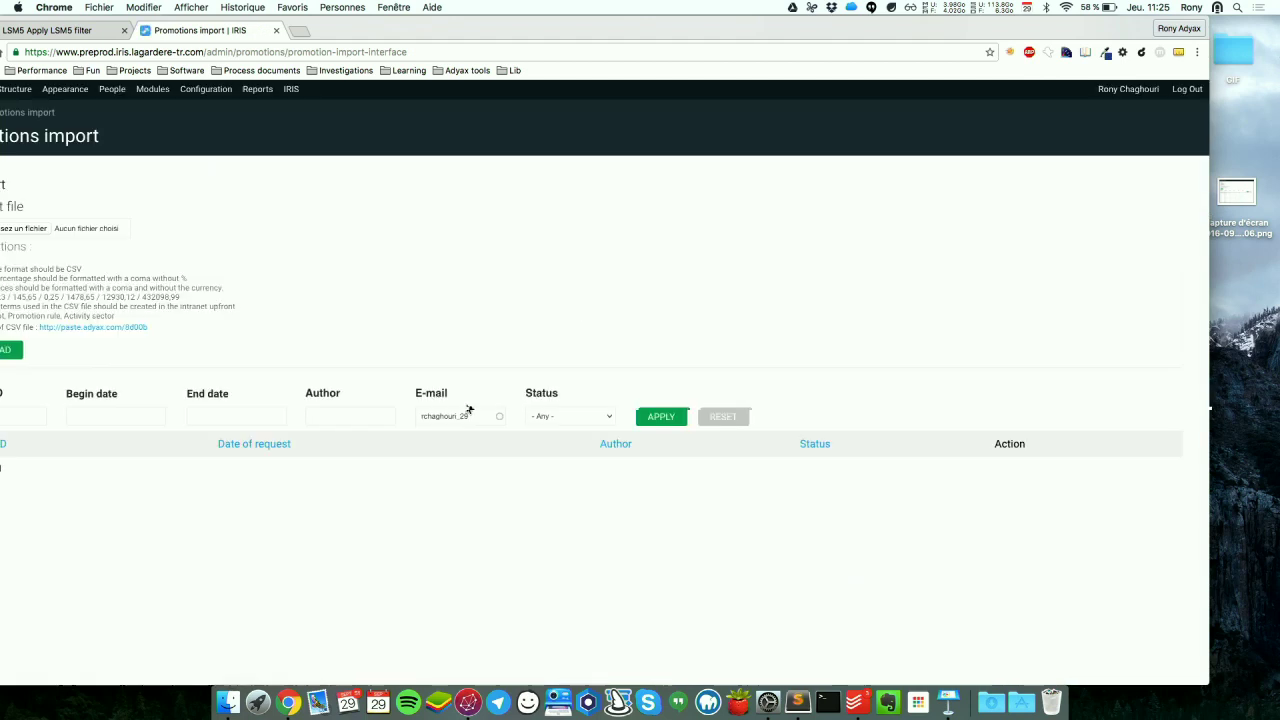
{"action": "double_click", "coordinate": [453, 415]}
{"action": "key", "text": "BackSpace"}
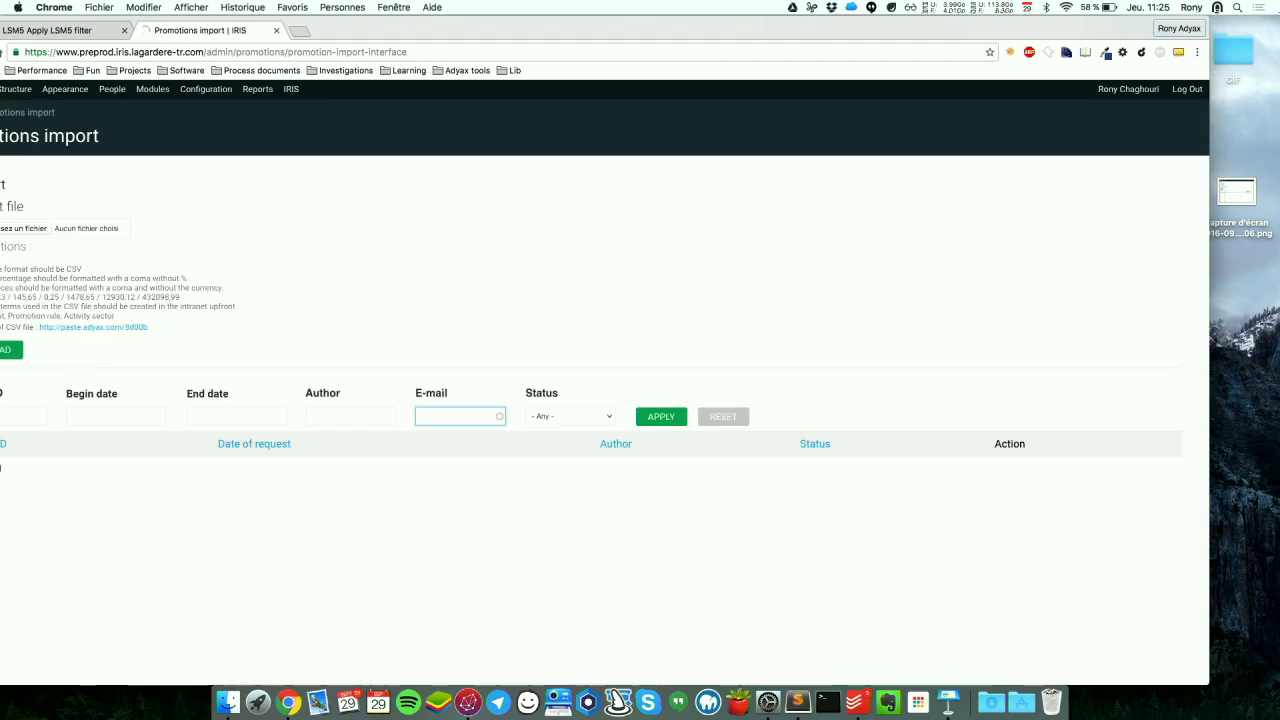
{"action": "key", "text": "Return"}
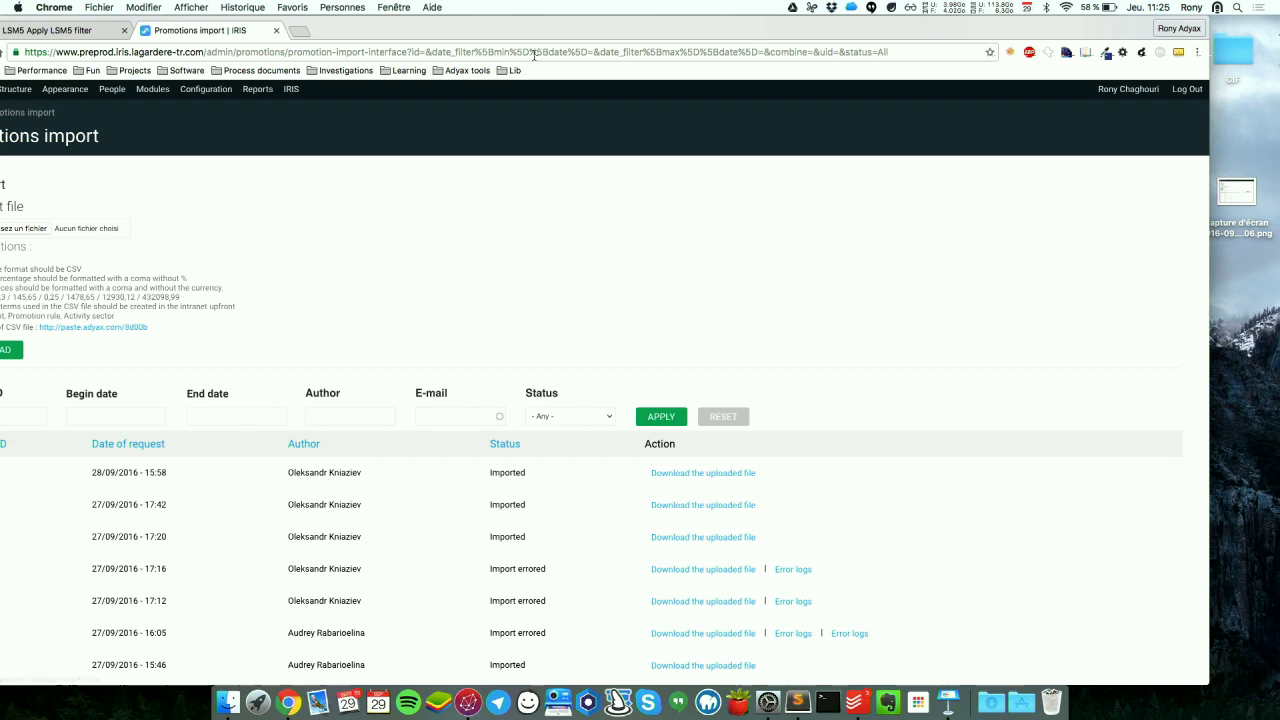
Step: Filter the promotion imports by the status Import errored and look through the listed imports
{"action": "left_click_drag", "start_coordinate": [531, 45], "coordinate": [593, 47]}
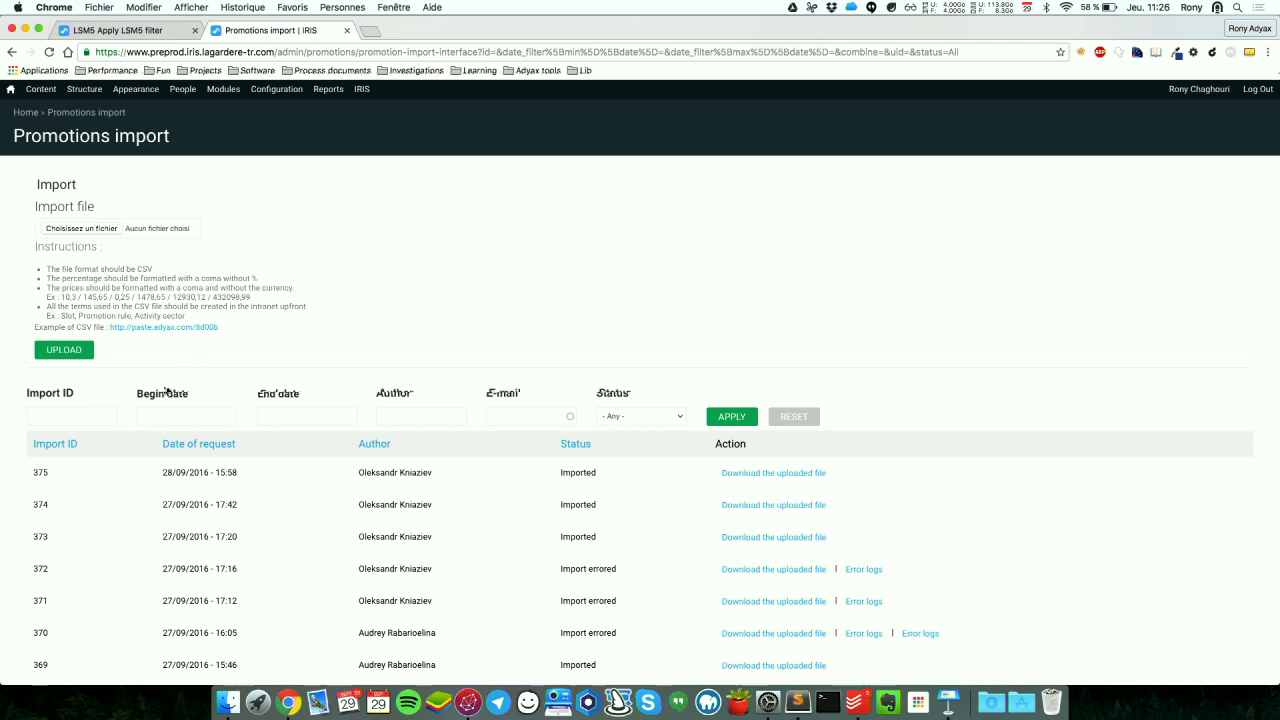
{"action": "scroll", "coordinate": [166, 391], "scroll_direction": "down", "scroll_amount": 2}
{"action": "scroll", "coordinate": [166, 391], "scroll_direction": "down", "scroll_amount": 1}
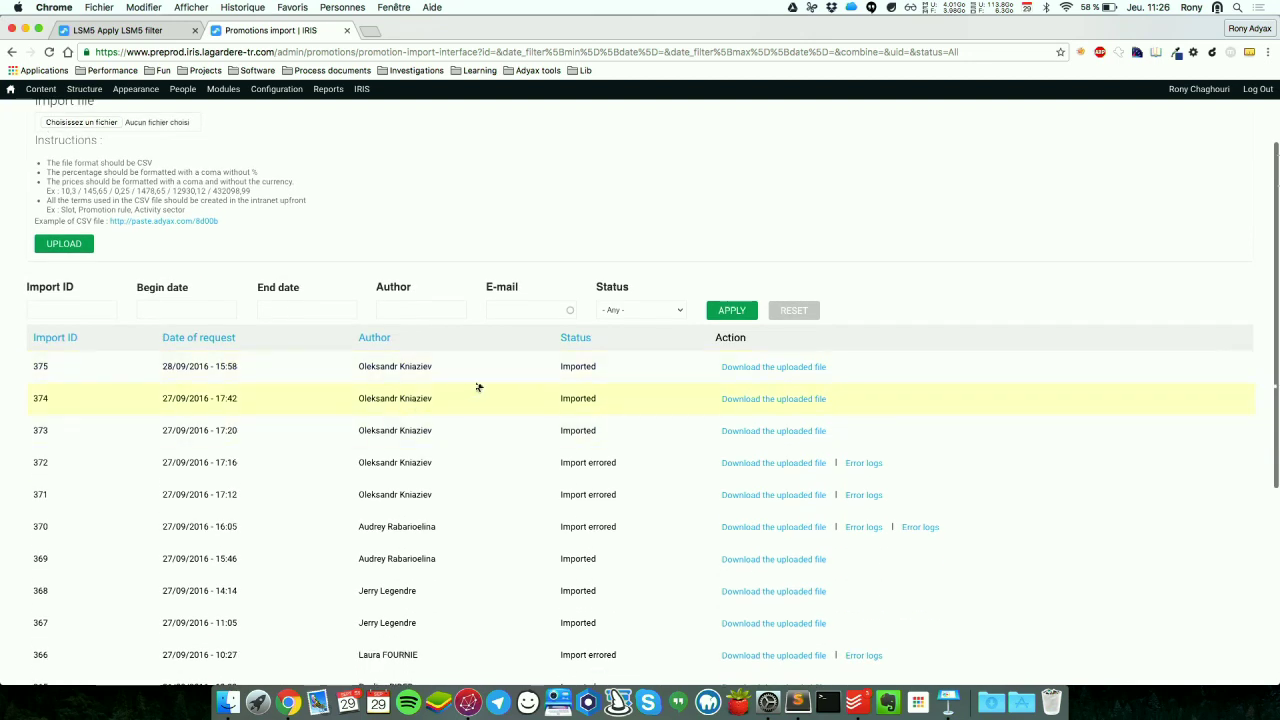
{"action": "left_click", "coordinate": [620, 310]}
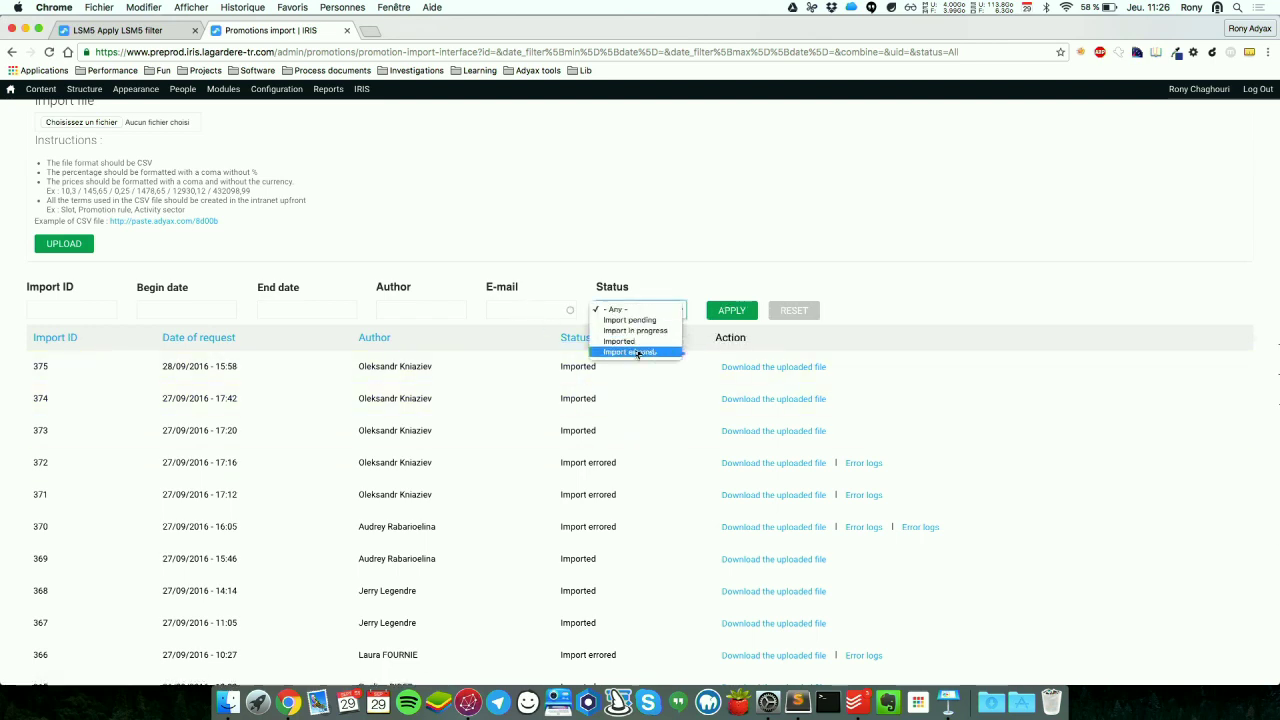
{"action": "left_click", "coordinate": [636, 345]}
{"action": "left_click", "coordinate": [632, 310]}
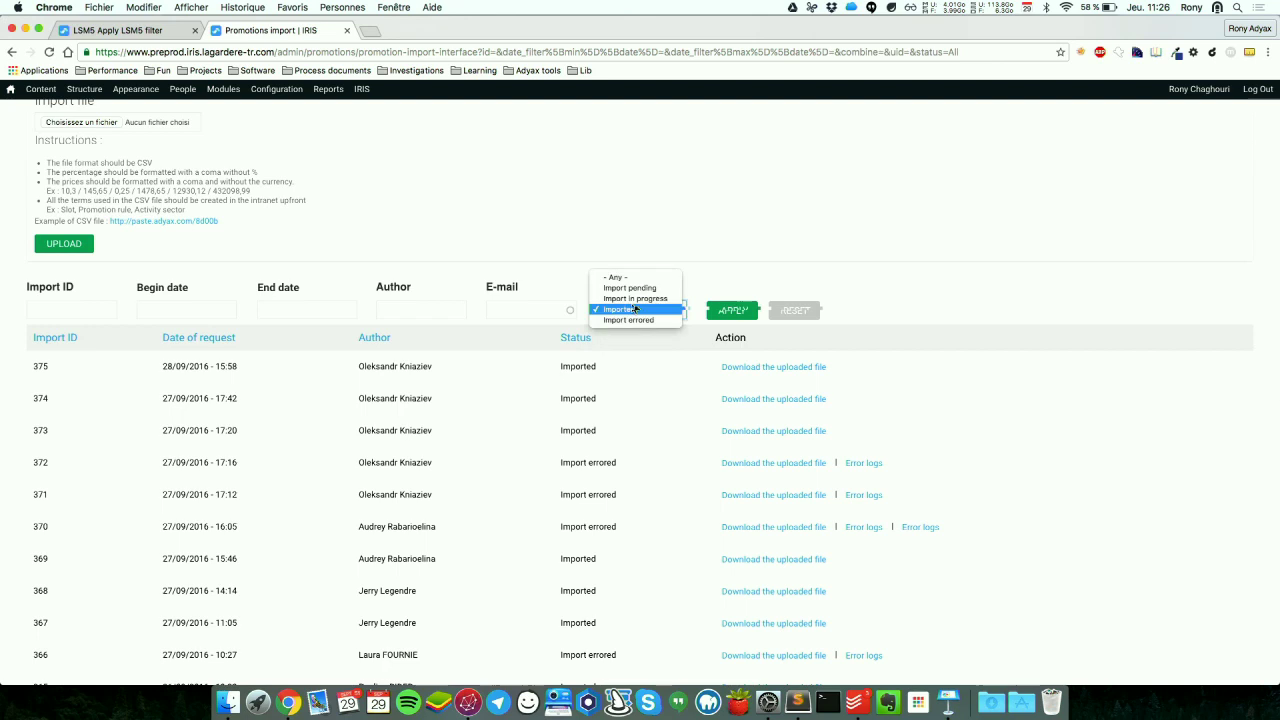
{"action": "left_click", "coordinate": [628, 320]}
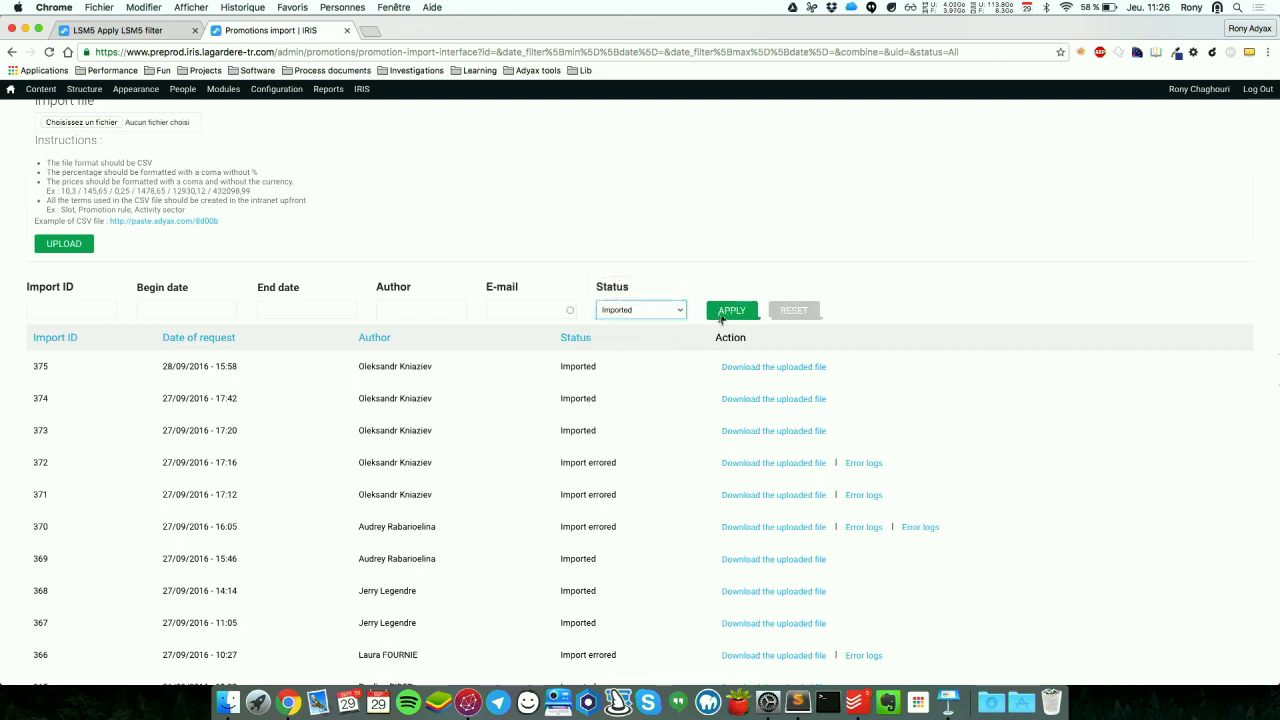
{"action": "left_click", "coordinate": [730, 313]}
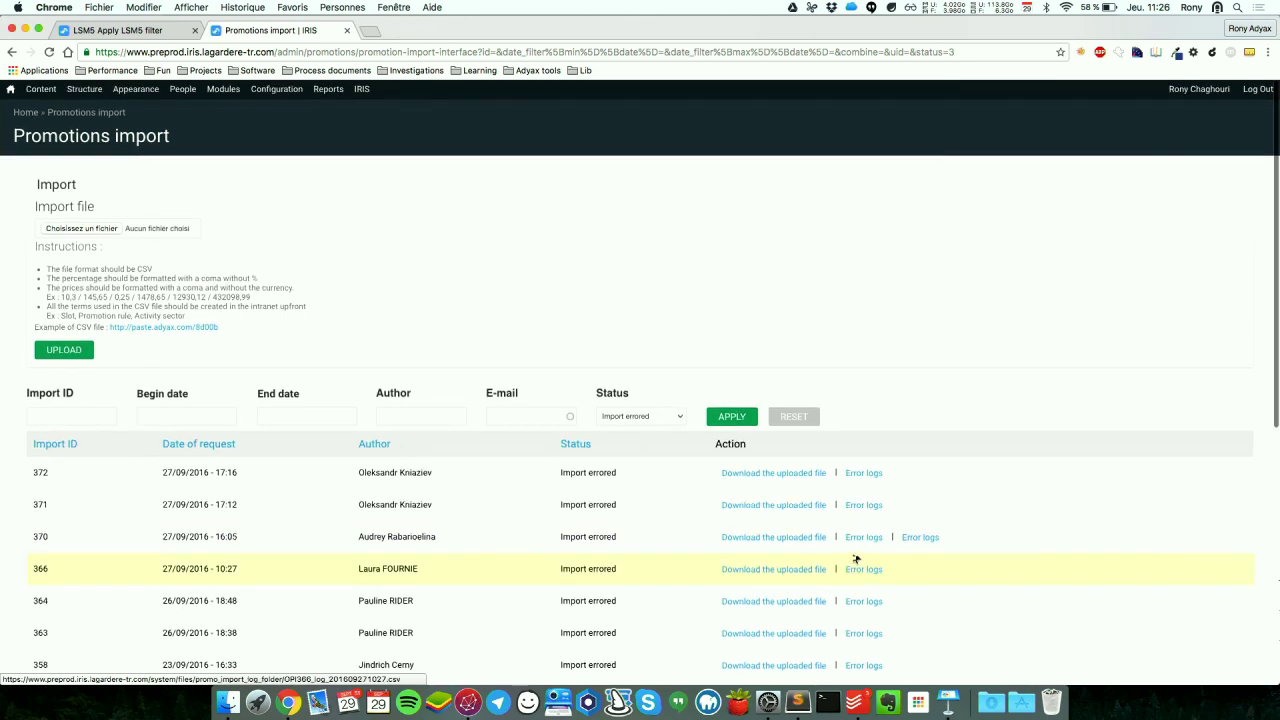
{"action": "scroll", "coordinate": [766, 533], "scroll_direction": "down", "scroll_amount": 5}
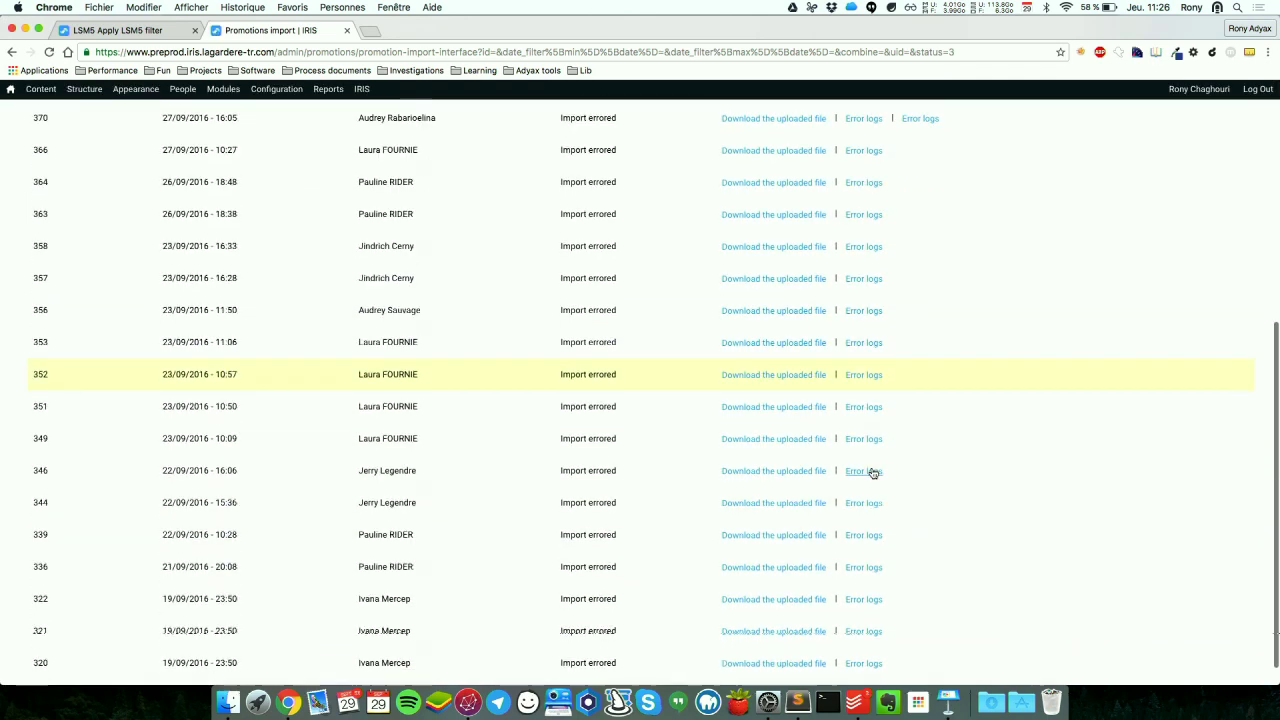
{"action": "scroll", "coordinate": [871, 474], "scroll_direction": "up", "scroll_amount": 5}
Step: Open the IRIS news dashboard, clear its e-mail filter, and look through the listed news items
{"action": "mouse_move", "coordinate": [363, 91]}
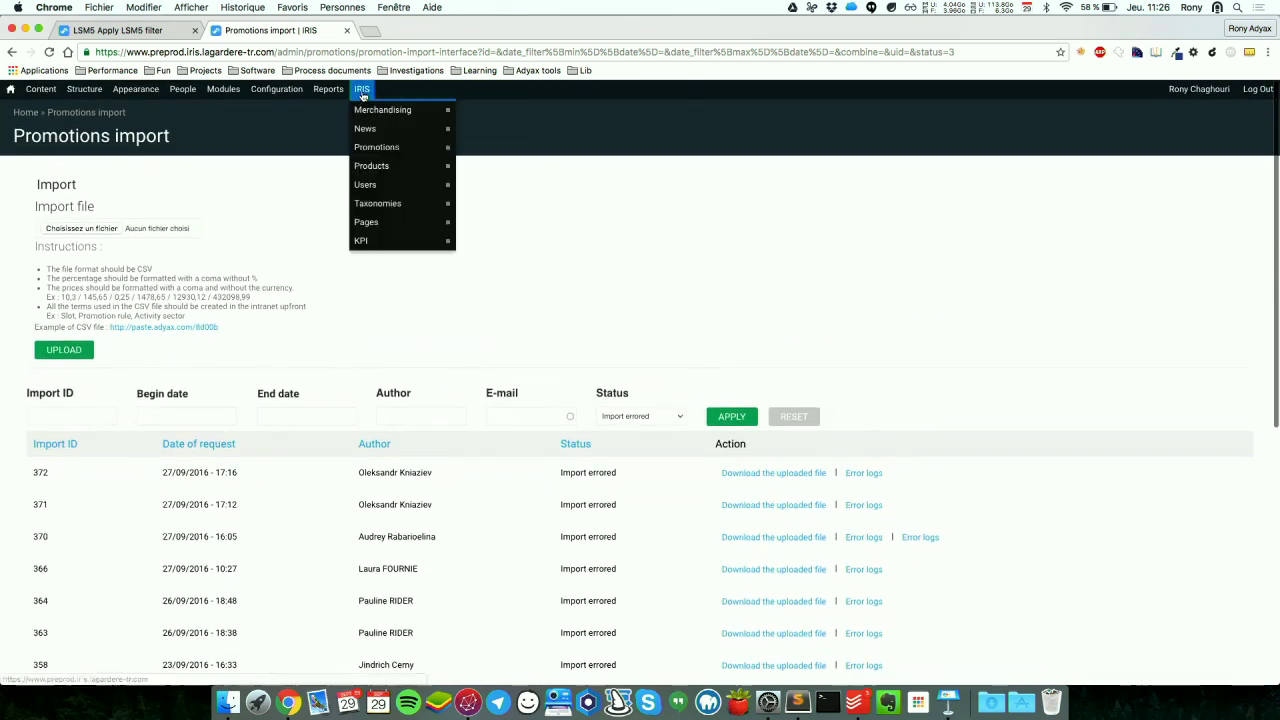
{"action": "left_click", "coordinate": [372, 128]}
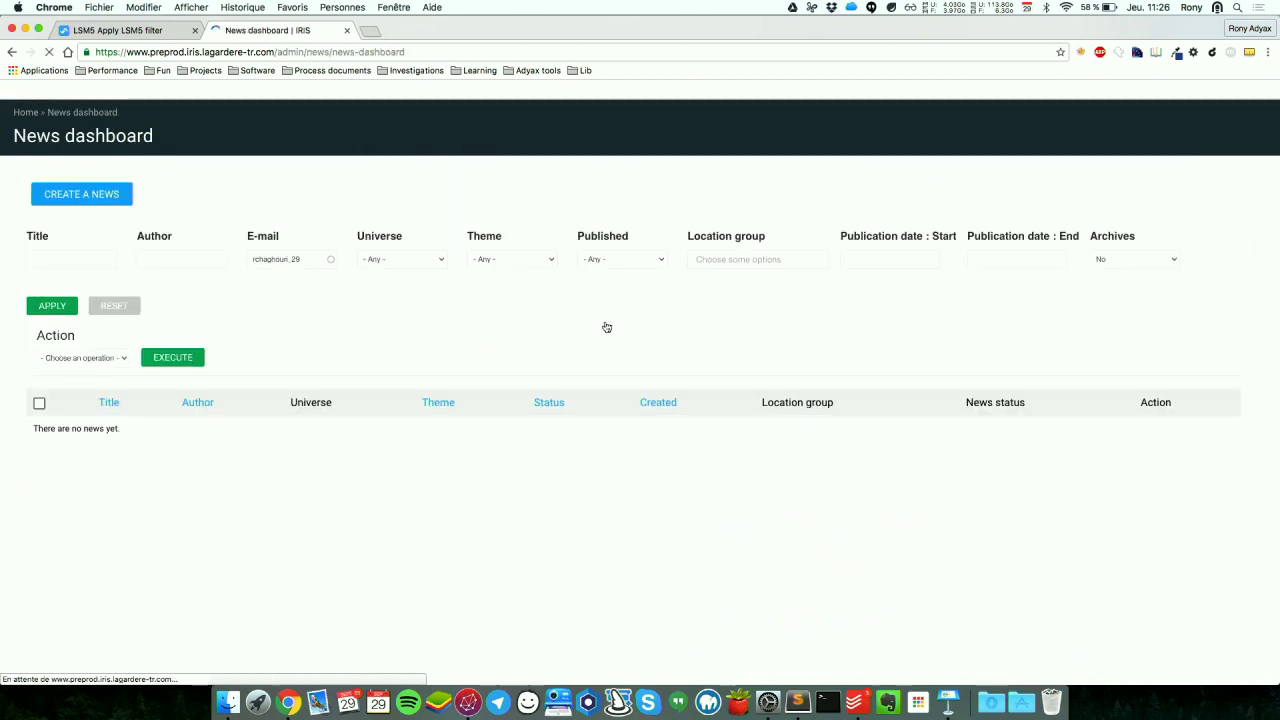
{"action": "double_click", "coordinate": [318, 259]}
{"action": "key", "text": "BackSpace"}
{"action": "key", "text": "Return"}
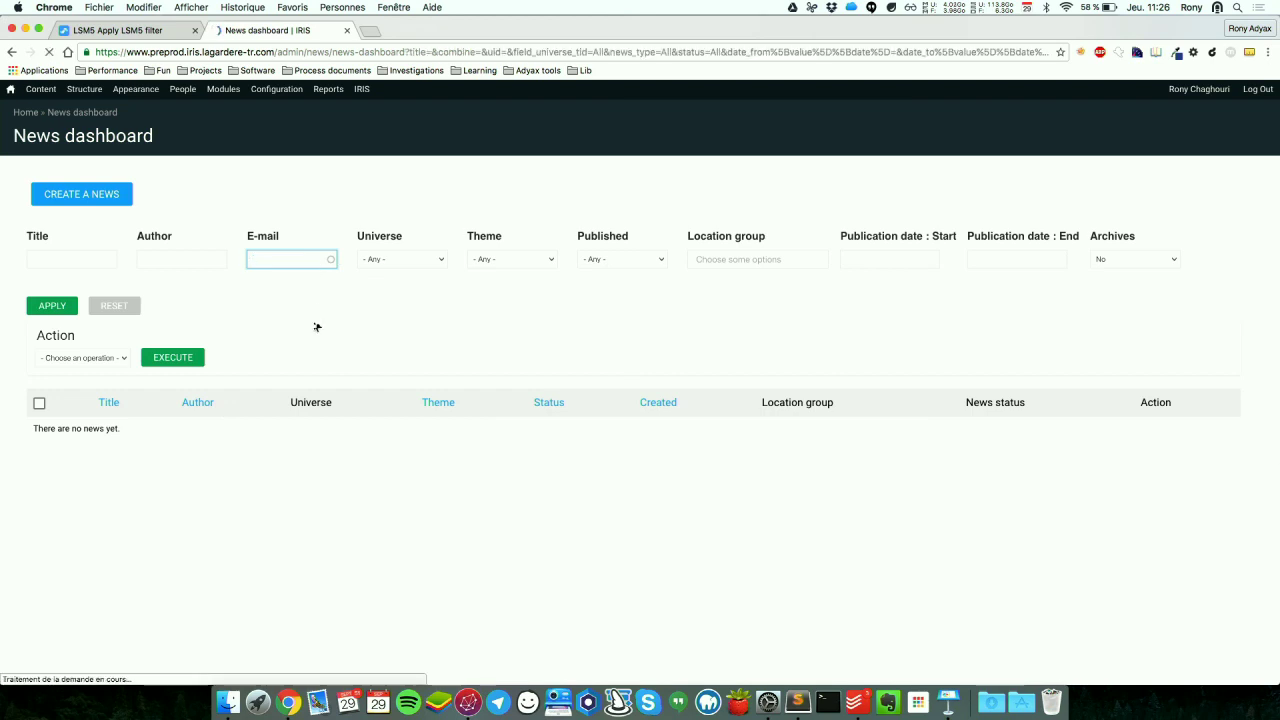
{"action": "scroll", "coordinate": [490, 439], "scroll_direction": "down", "scroll_amount": 3}
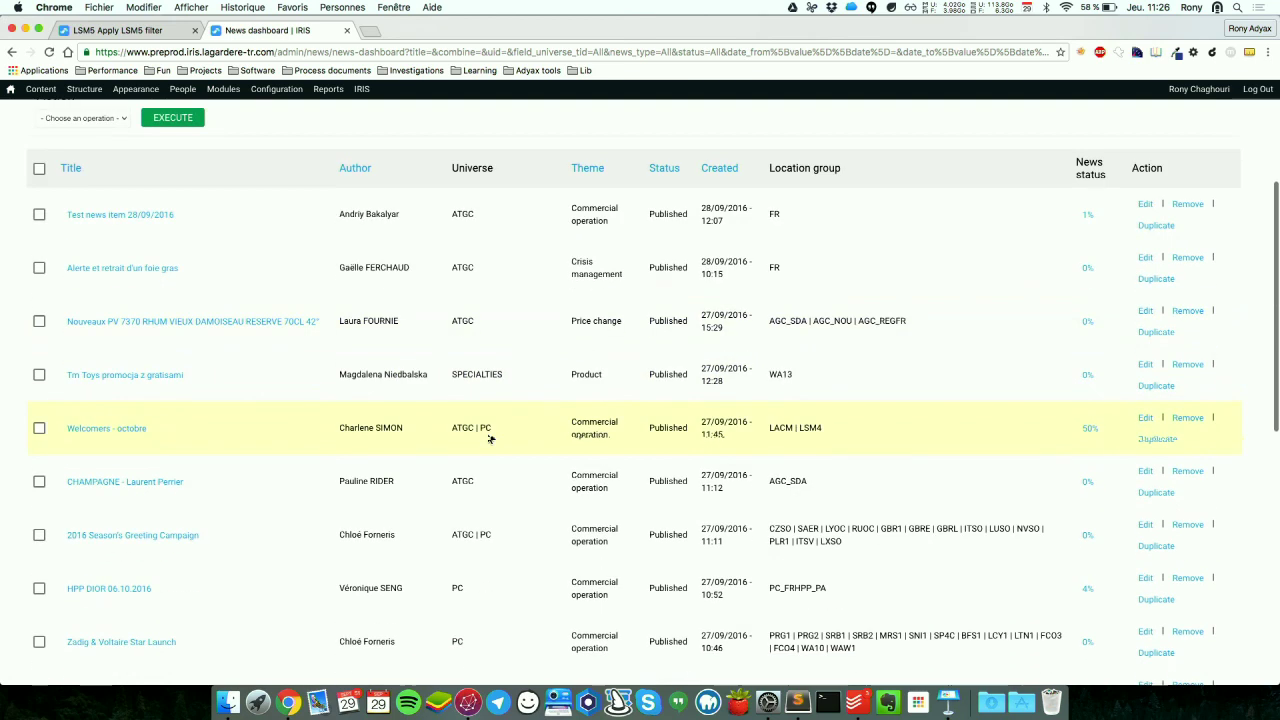
{"action": "scroll", "coordinate": [490, 439], "scroll_direction": "down", "scroll_amount": 2}
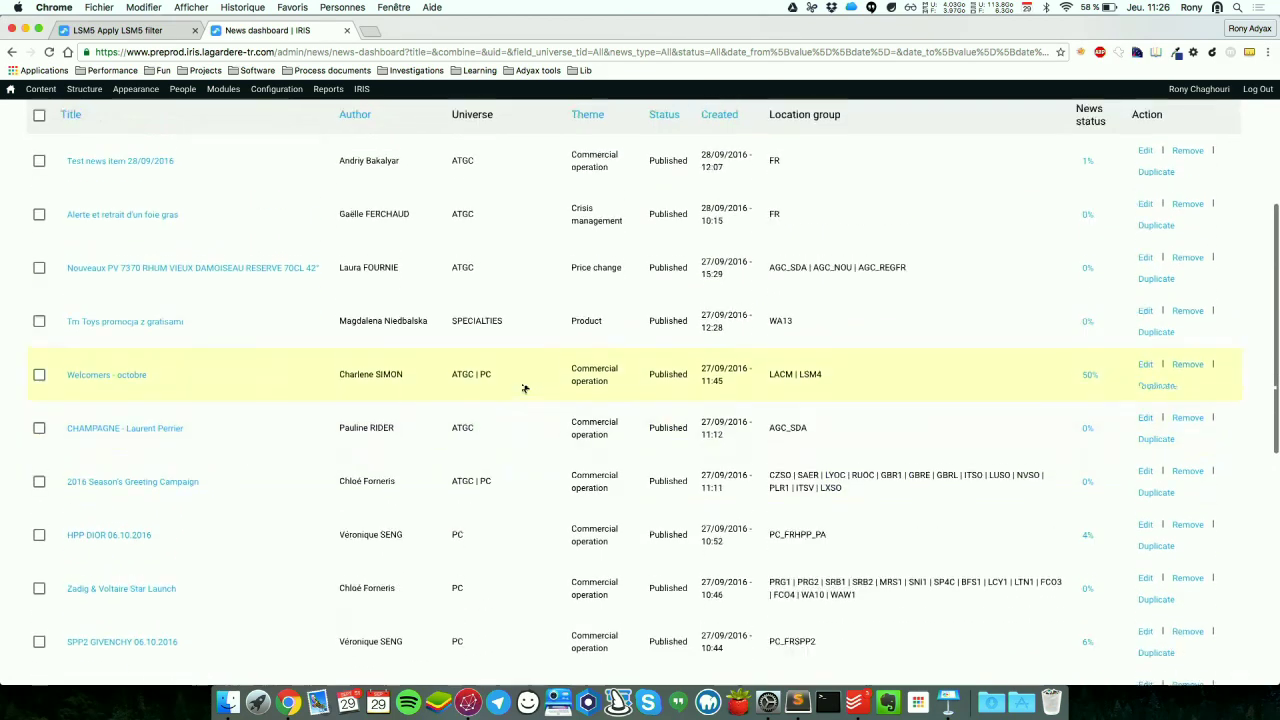
Step: Check the store status details of the news item Welcomers - octobre, and close them to return to the news dashboard
{"action": "scroll", "coordinate": [524, 389], "scroll_direction": "up", "scroll_amount": 1}
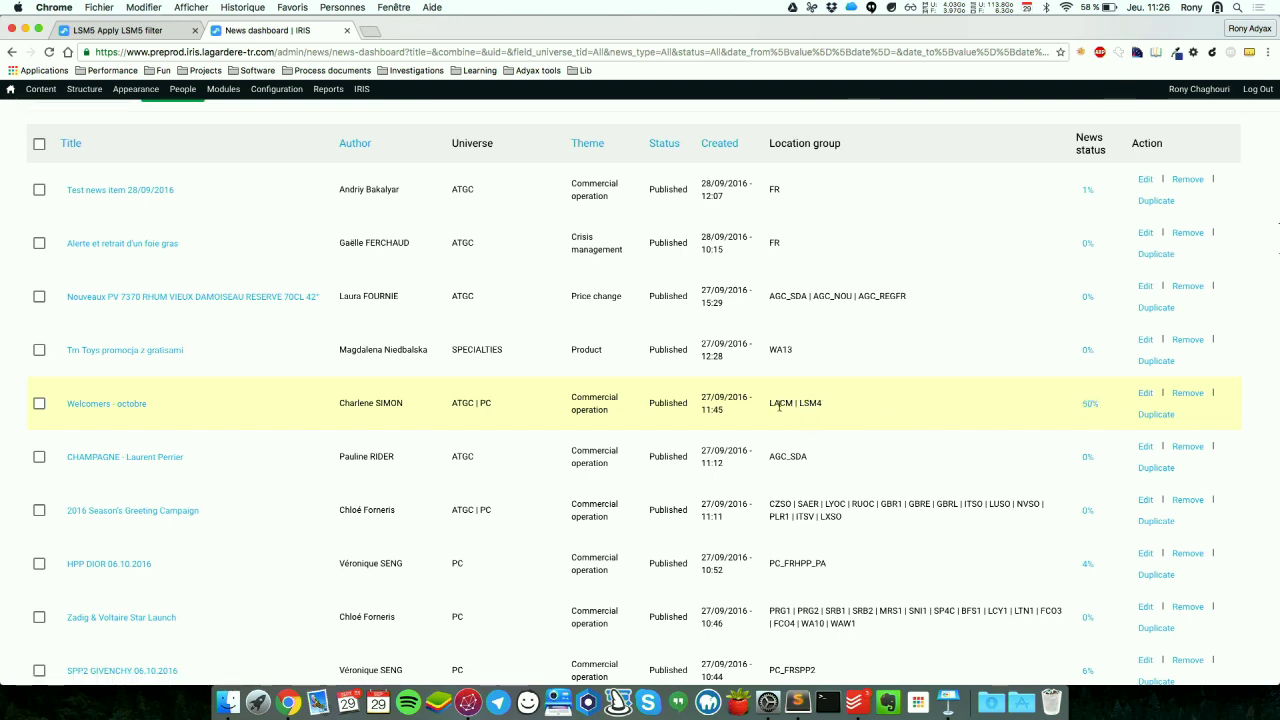
{"action": "left_click", "coordinate": [1094, 406]}
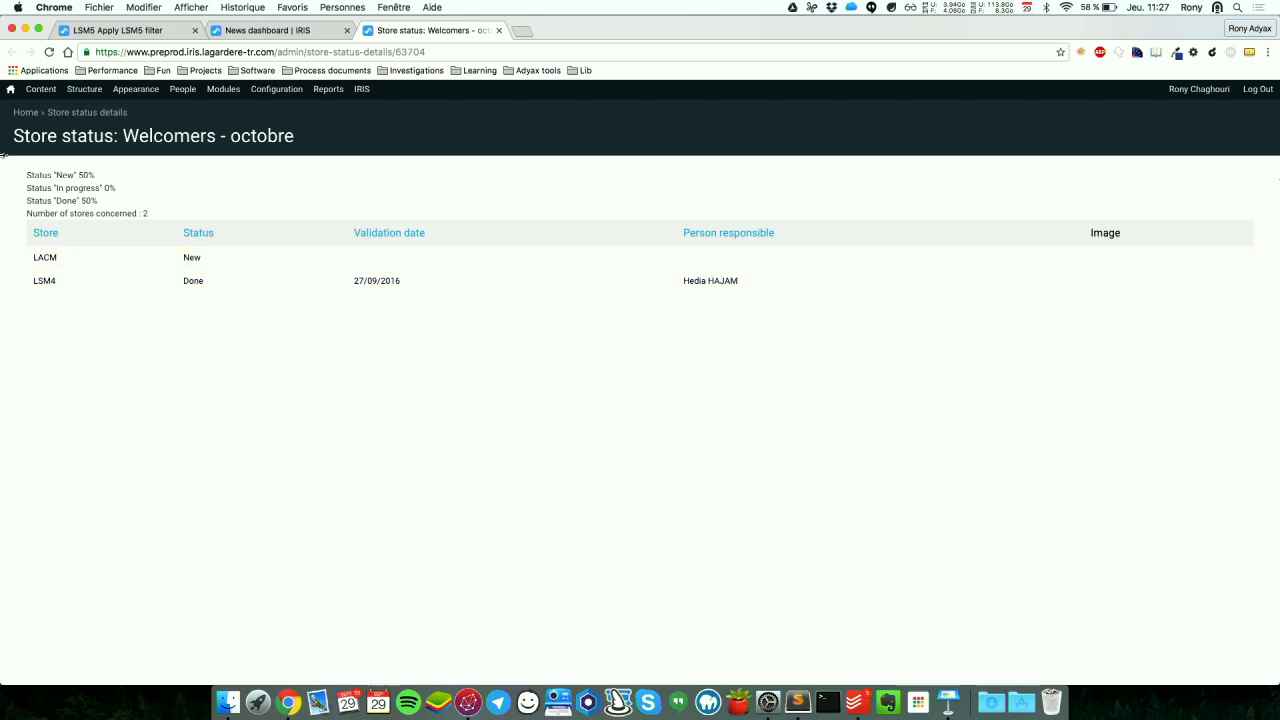
{"action": "key", "text": "super+w"}
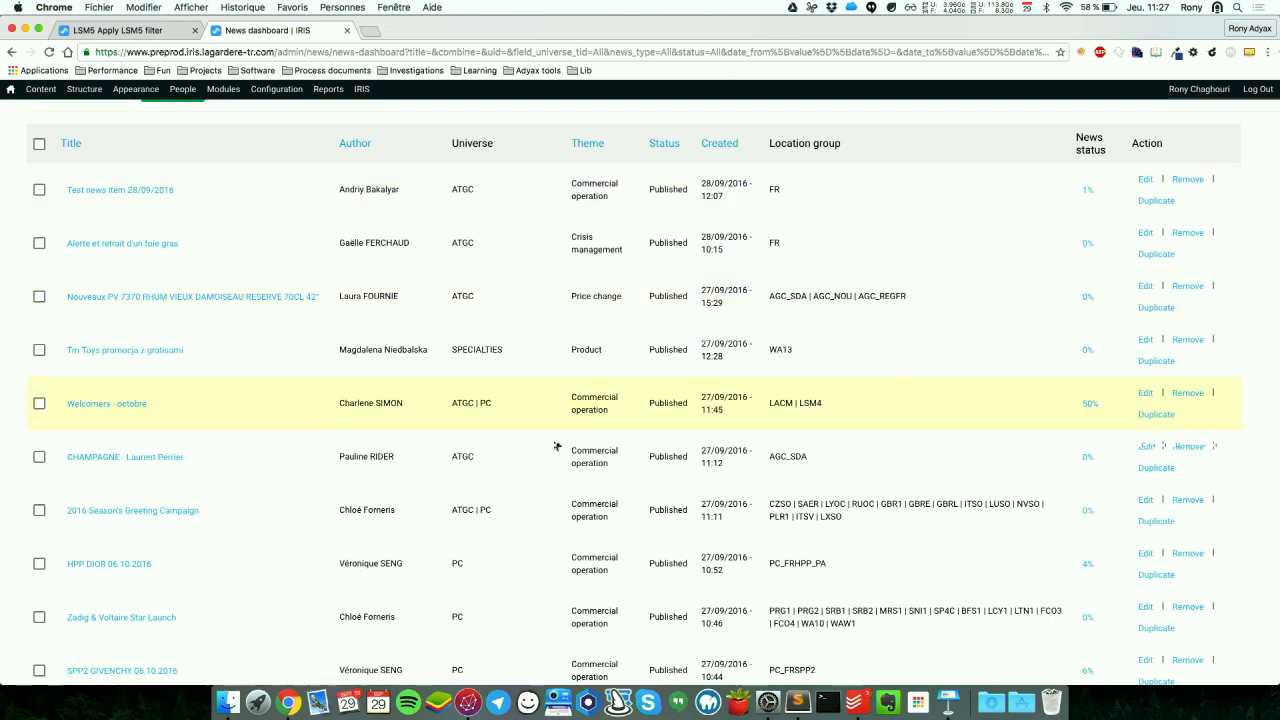
Step: Open the IRIS News KPI page and review the number of news created per month
{"action": "scroll", "coordinate": [614, 480], "scroll_direction": "up", "scroll_amount": 3}
{"action": "mouse_move", "coordinate": [366, 90]}
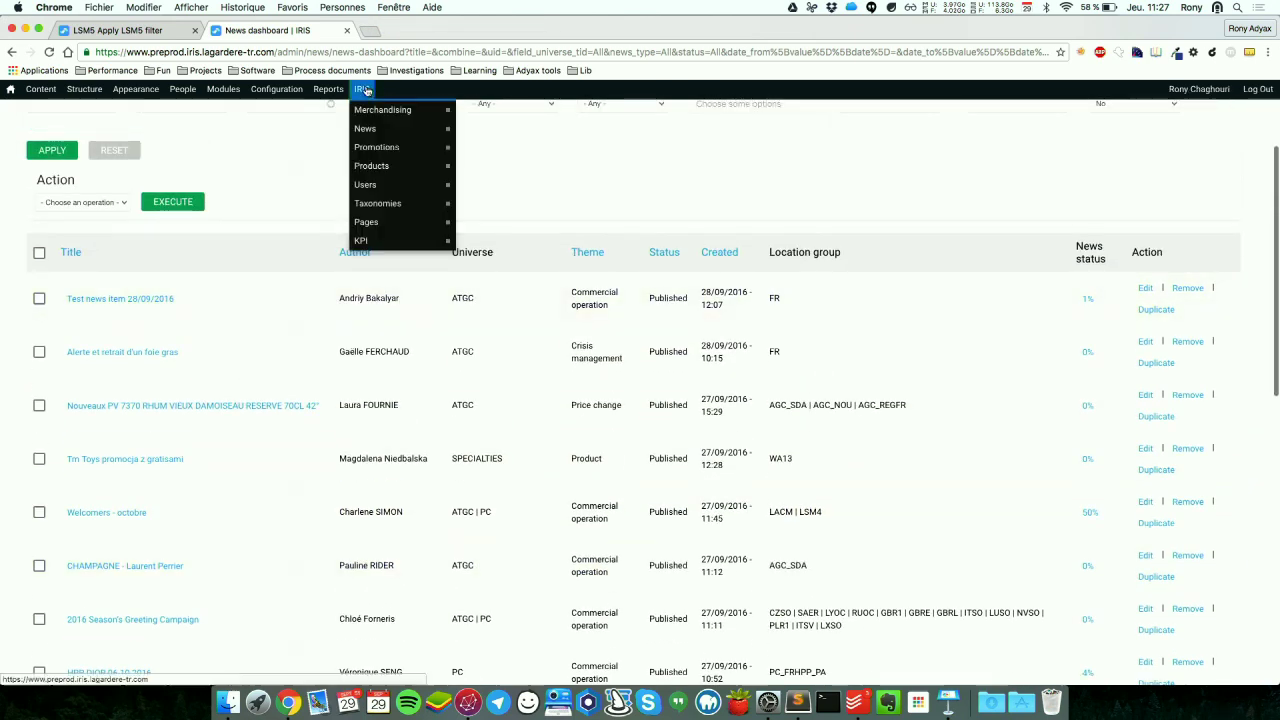
{"action": "mouse_move", "coordinate": [400, 241]}
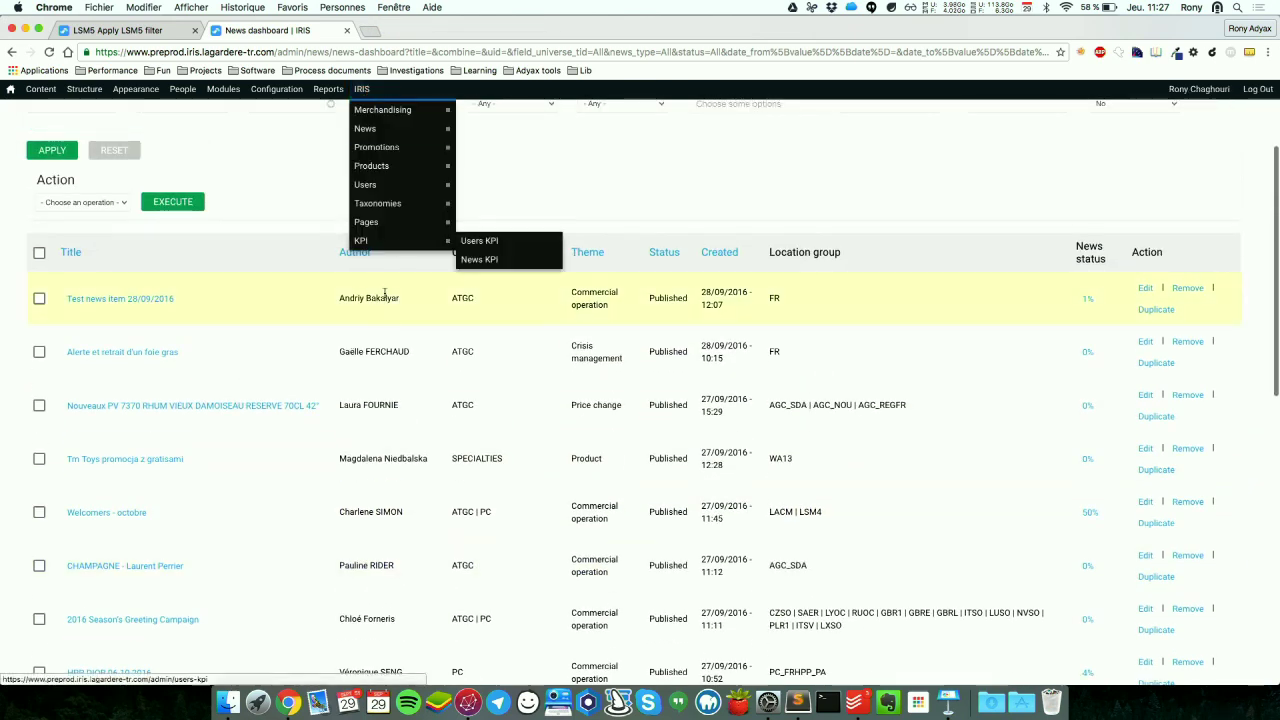
{"action": "left_click", "coordinate": [492, 259]}
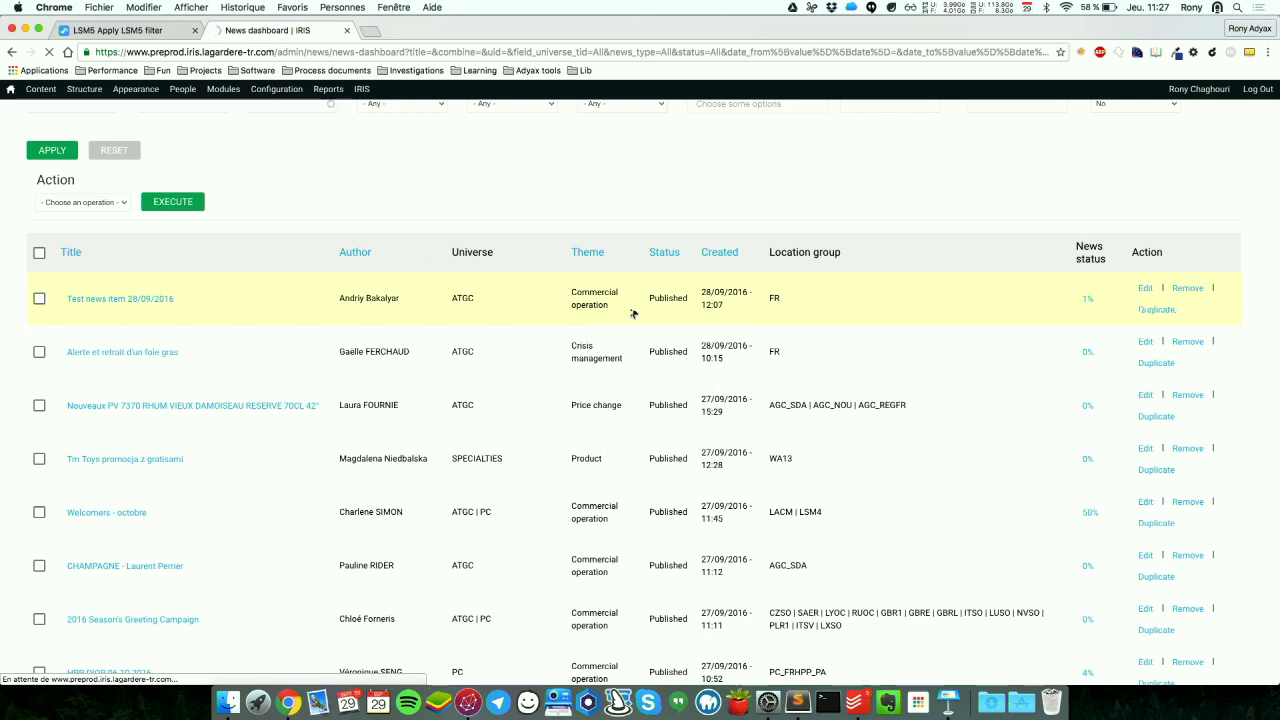
{"action": "scroll", "coordinate": [468, 254], "scroll_direction": "down", "scroll_amount": 1}
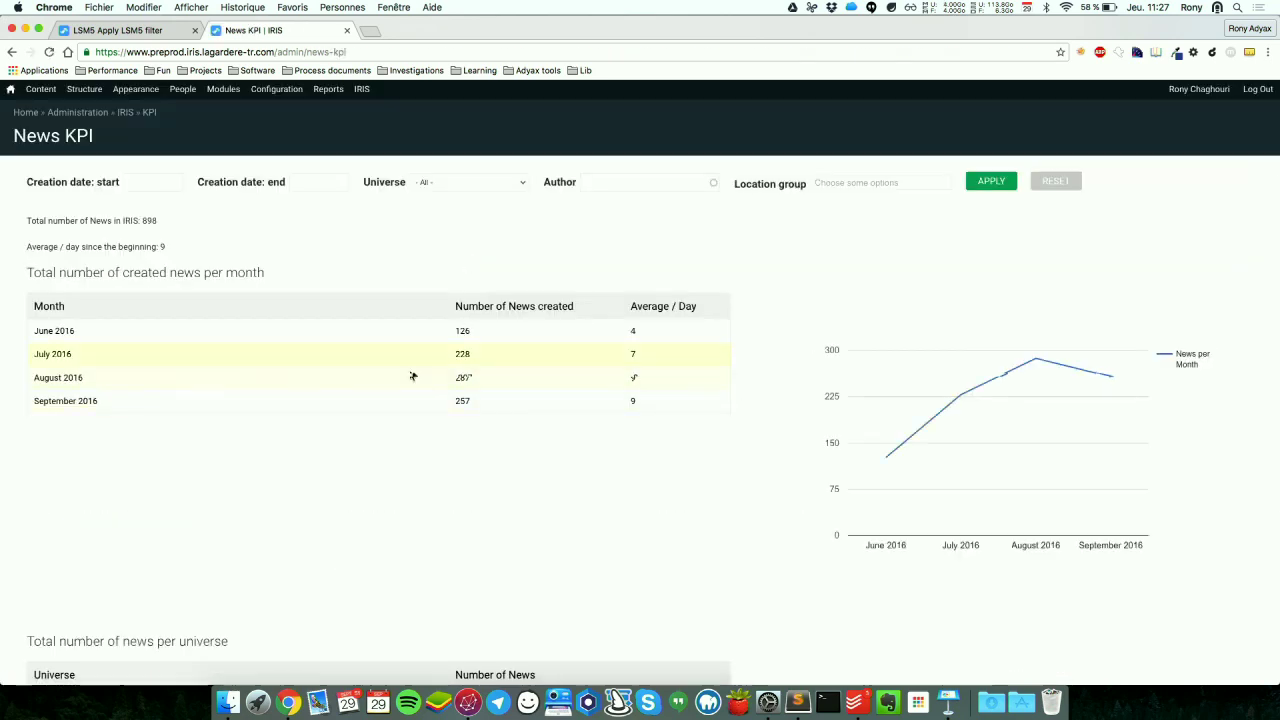
{"action": "scroll", "coordinate": [363, 466], "scroll_direction": "down", "scroll_amount": 1}
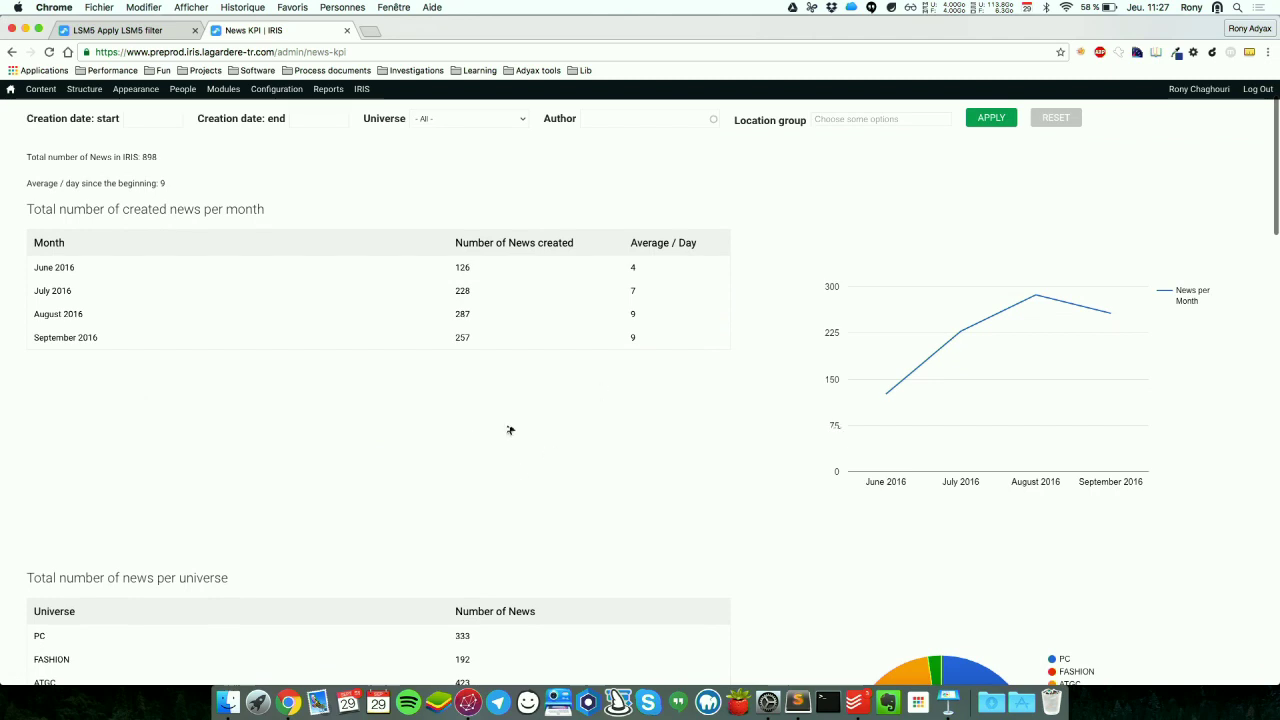
Step: Examine the News KPI tables and charts per universe and per news type, and the top 5 stores by processed news
{"action": "scroll", "coordinate": [509, 431], "scroll_direction": "down", "scroll_amount": 5}
{"action": "scroll", "coordinate": [509, 430], "scroll_direction": "down", "scroll_amount": 8}
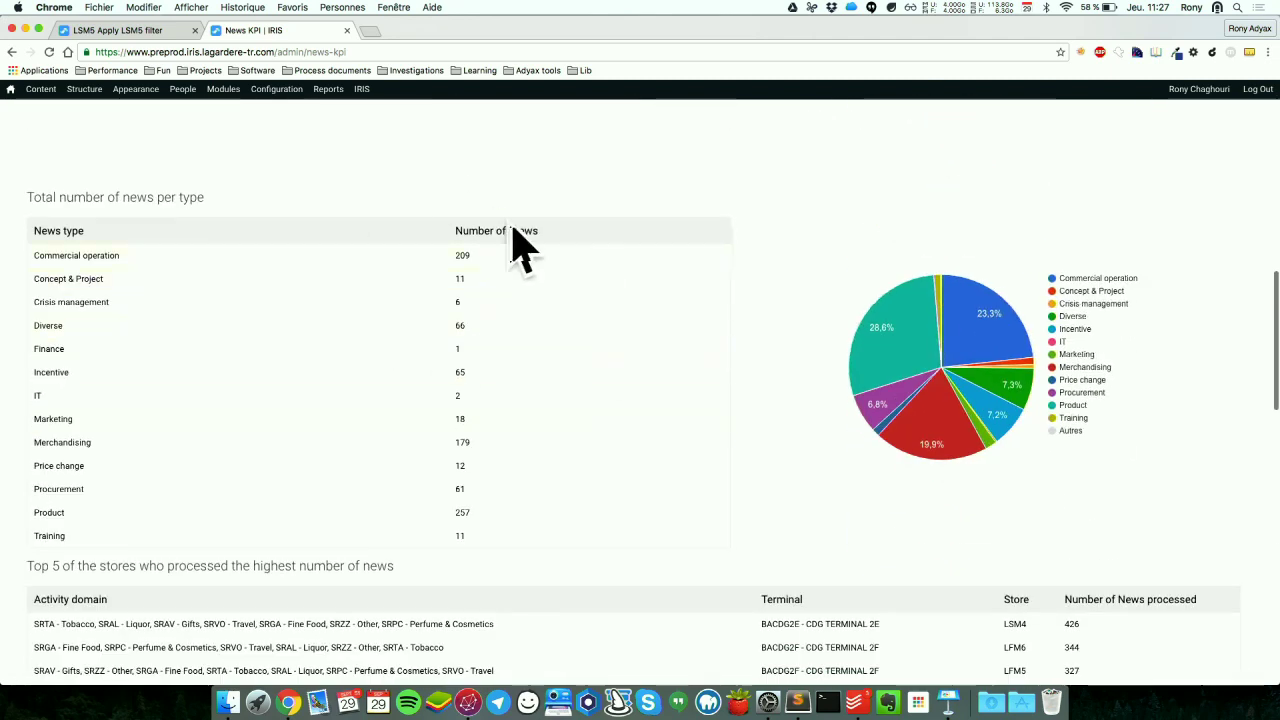
{"action": "scroll", "coordinate": [509, 225], "scroll_direction": "up", "scroll_amount": 5}
{"action": "scroll", "coordinate": [655, 360], "scroll_direction": "up", "scroll_amount": 3}
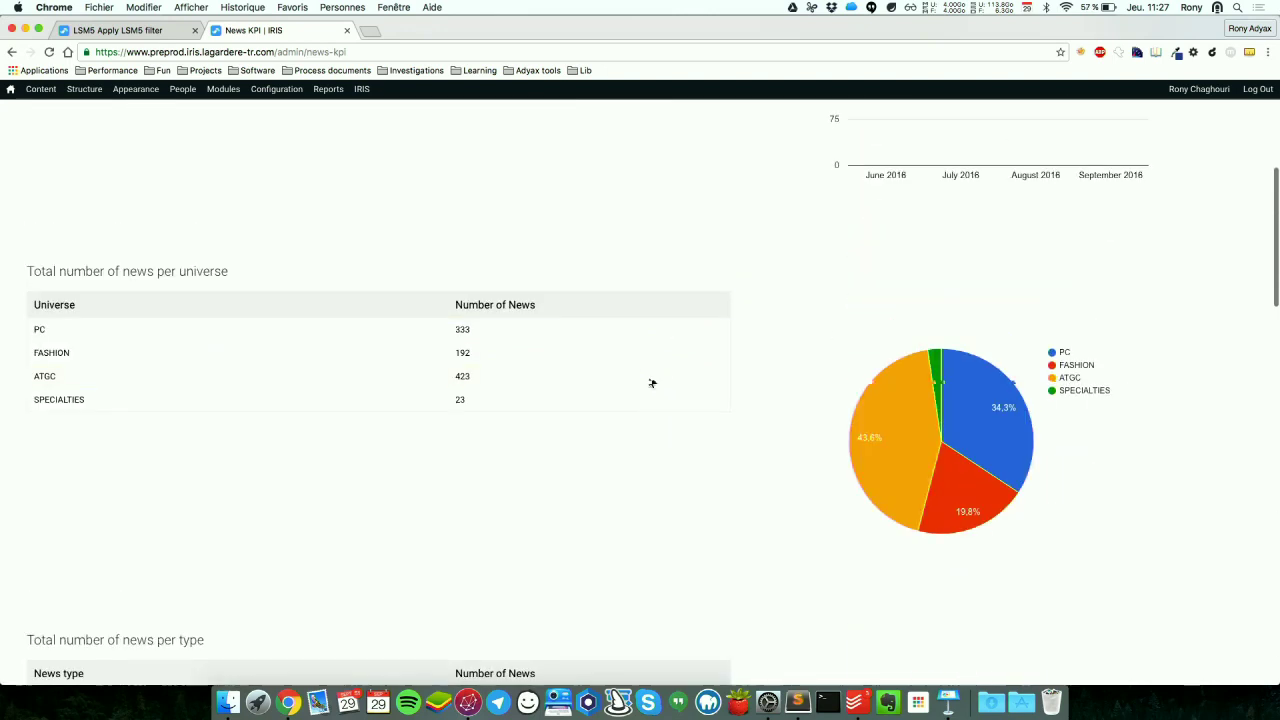
{"action": "scroll", "coordinate": [789, 327], "scroll_direction": "up", "scroll_amount": 6}
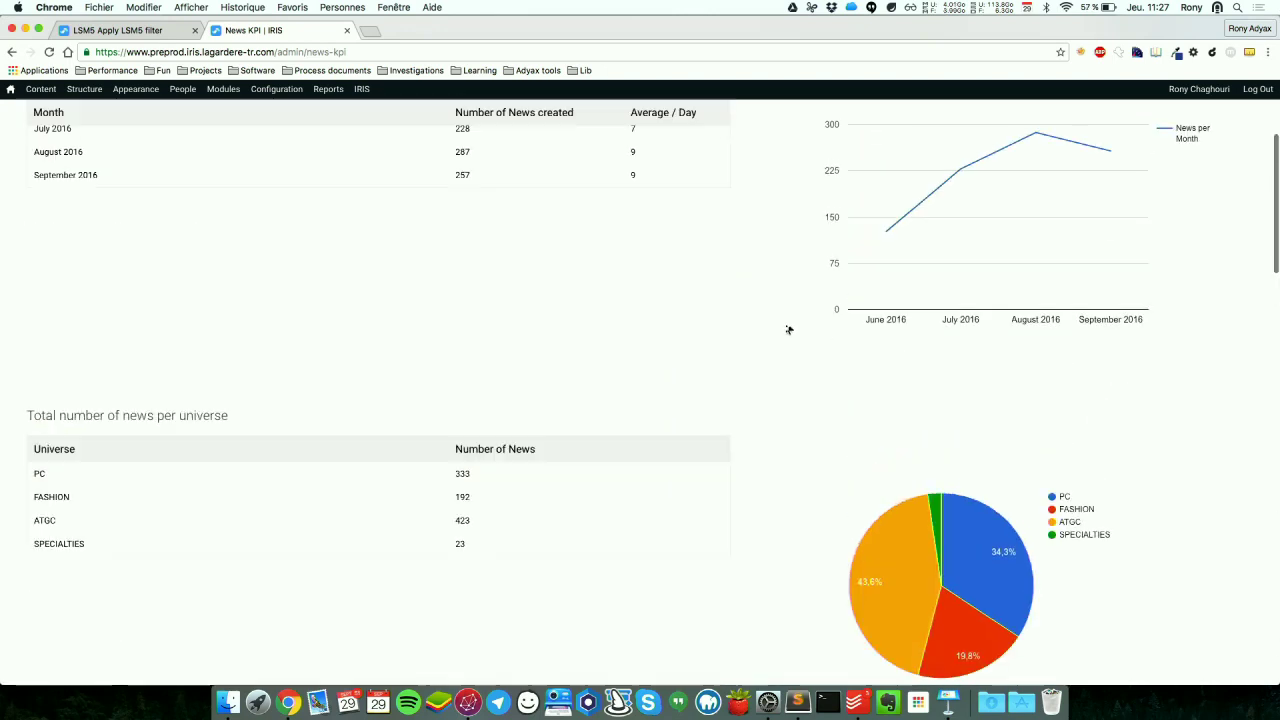
{"action": "scroll", "coordinate": [789, 328], "scroll_direction": "down", "scroll_amount": 5}
{"action": "scroll", "coordinate": [789, 330], "scroll_direction": "down", "scroll_amount": 10}
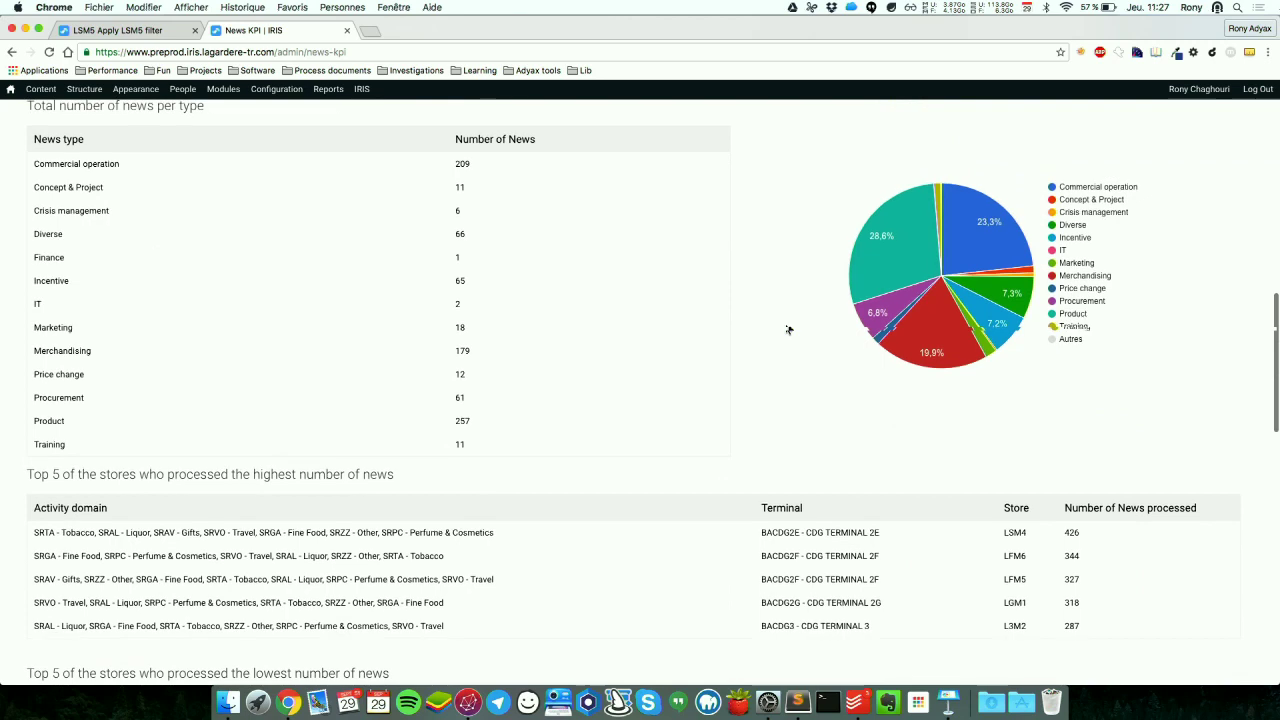
{"action": "key", "text": "ctrl+Up"}
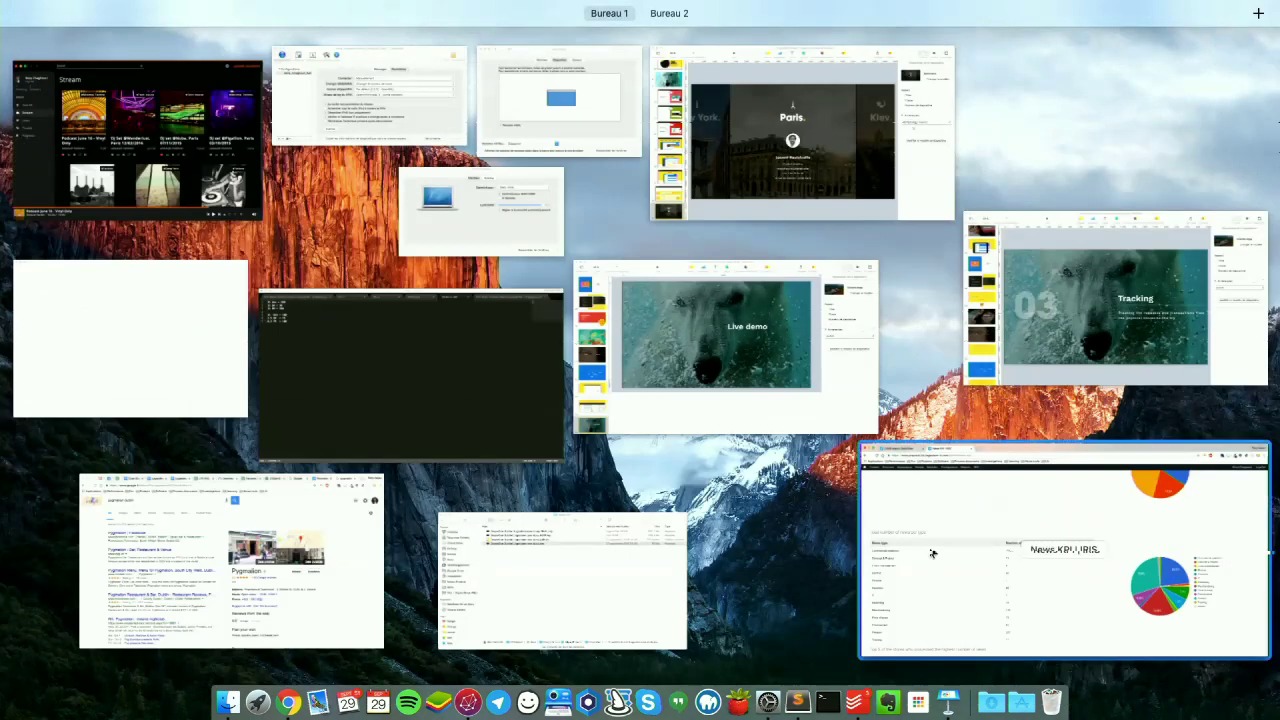
{"action": "left_click", "coordinate": [900, 470]}
{"action": "scroll", "coordinate": [709, 374], "scroll_direction": "up", "scroll_amount": 15}
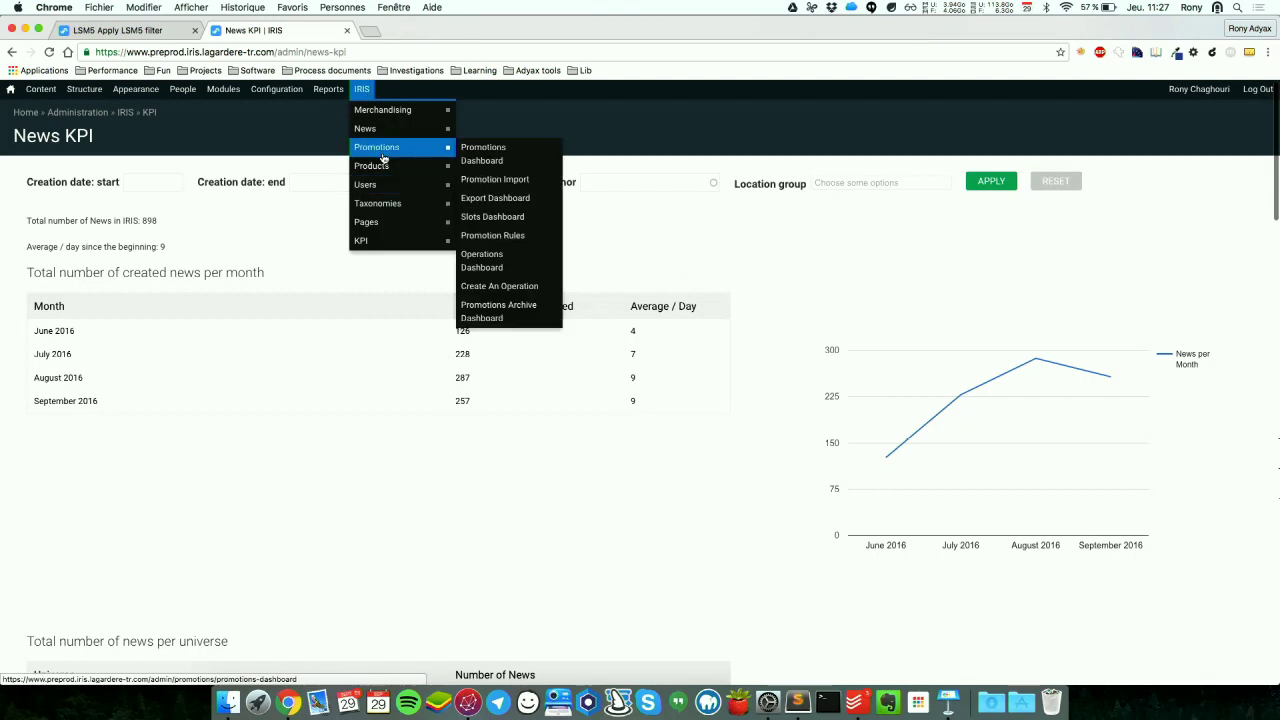
{"action": "mouse_move", "coordinate": [396, 148]}
{"action": "mouse_move", "coordinate": [407, 120]}
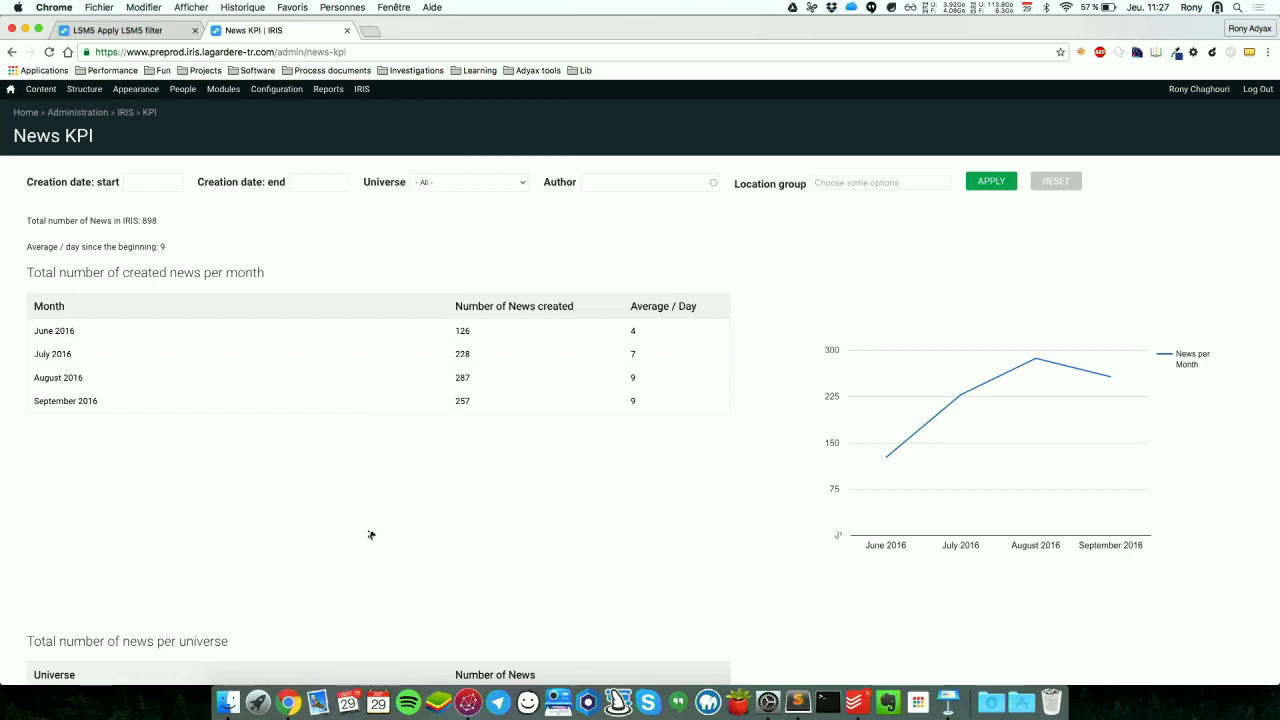
{"action": "scroll", "coordinate": [370, 535], "scroll_direction": "down", "scroll_amount": 2}
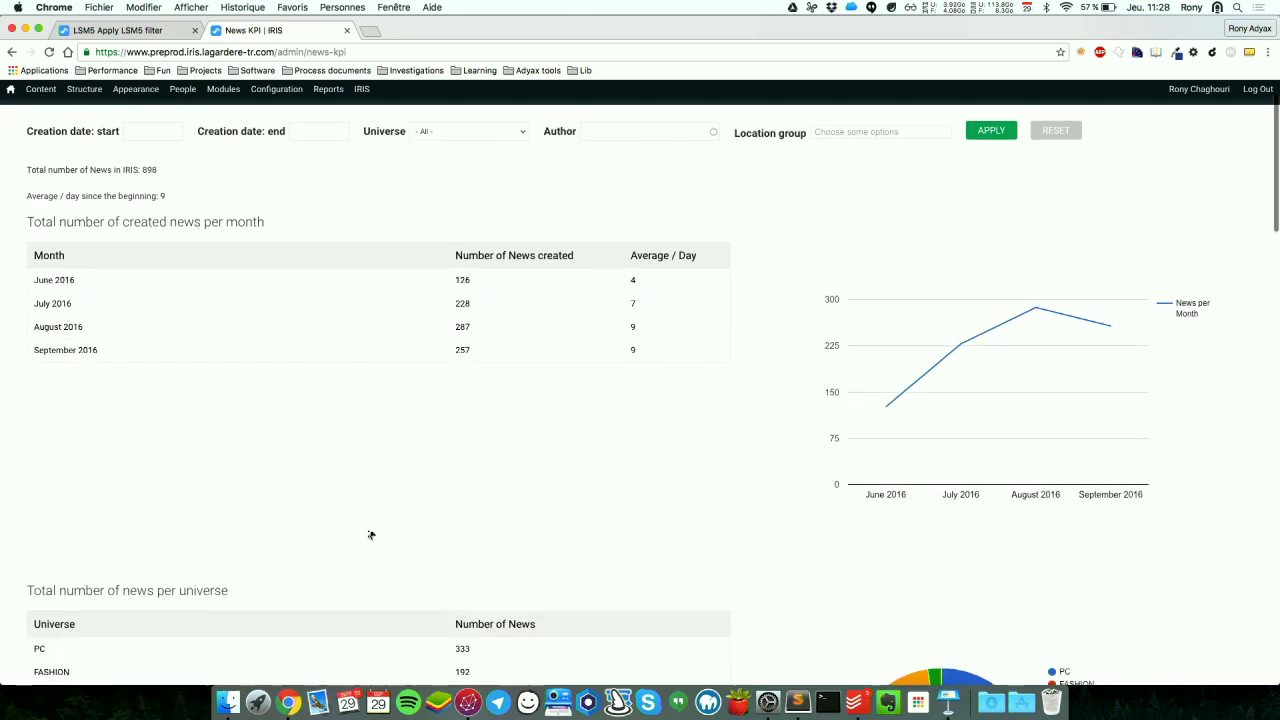
{"action": "scroll", "coordinate": [370, 535], "scroll_direction": "up", "scroll_amount": 2}
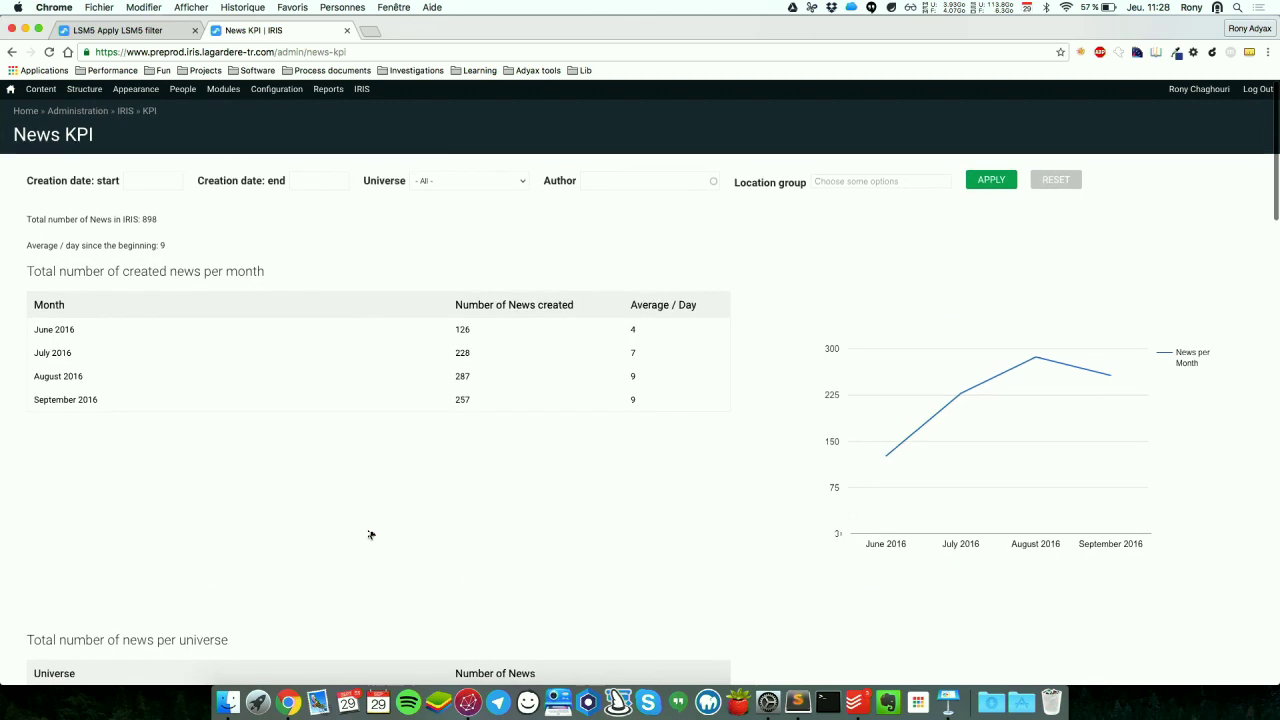